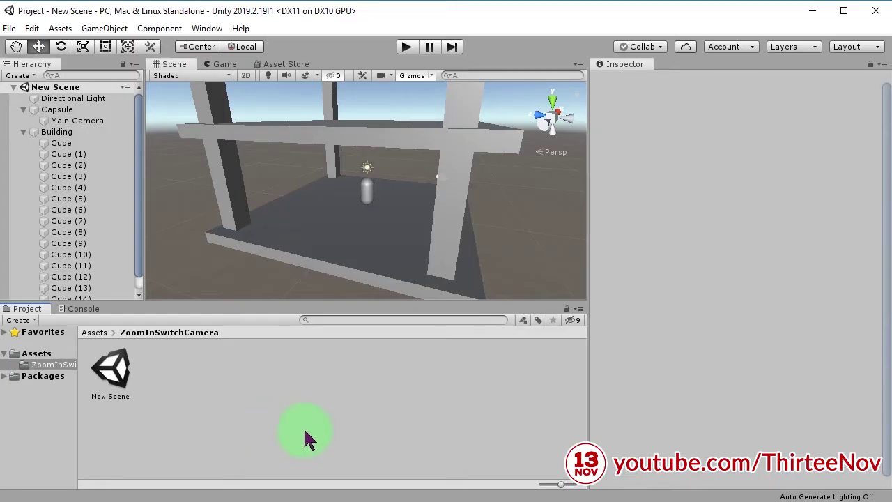
Frame the Main Camera and orbit around it to check its placement in the building.
scroll(390, 241, down, 5)
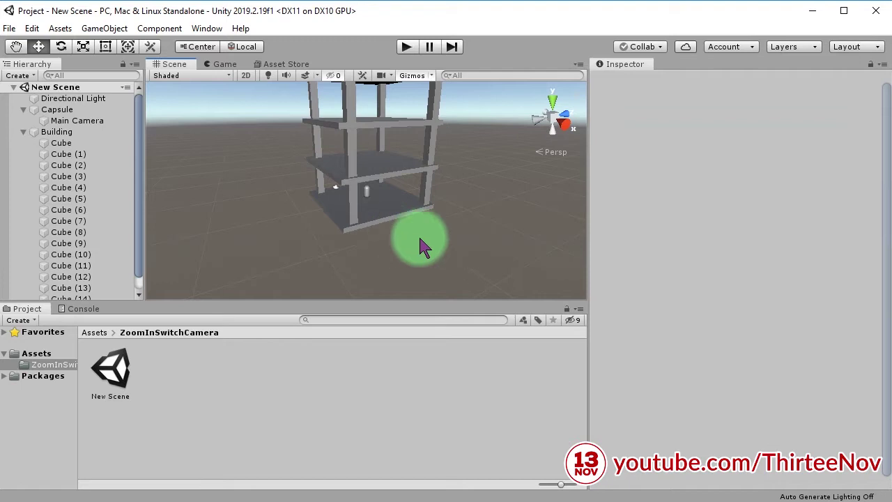
mouse_move(424, 240)
alt+mouse_down()
mouse_move(414, 173)
mouse_move(434, 129)
mouse_move(397, 230)
mouse_move(492, 253)
mouse_move(347, 207)
mouse_move(419, 186)
alt+mouse_up()
scroll(388, 271, up, 2)
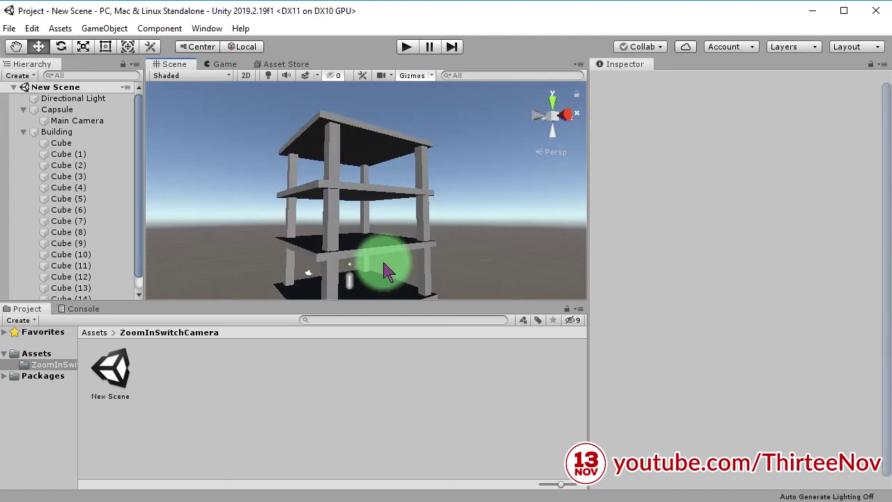
click(311, 282)
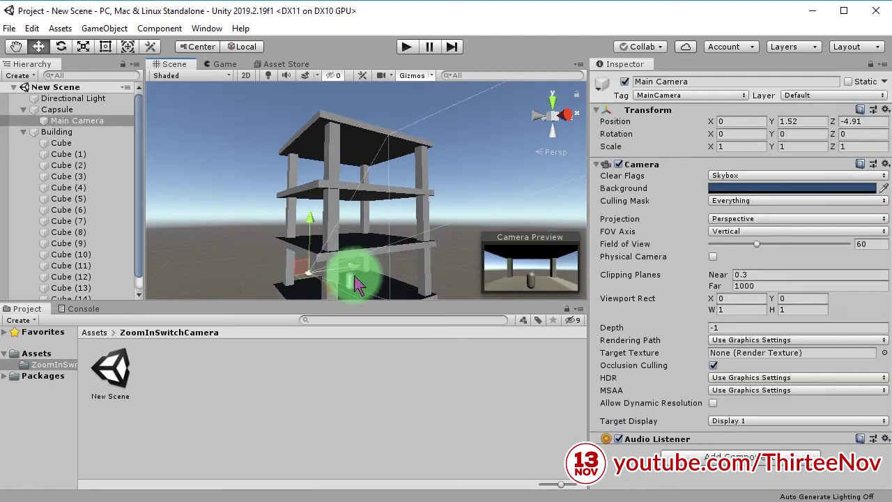
key(f)
mouse_move(374, 199)
alt+mouse_down()
mouse_move(391, 227)
mouse_move(336, 130)
mouse_move(296, 267)
mouse_move(442, 244)
alt+mouse_up()
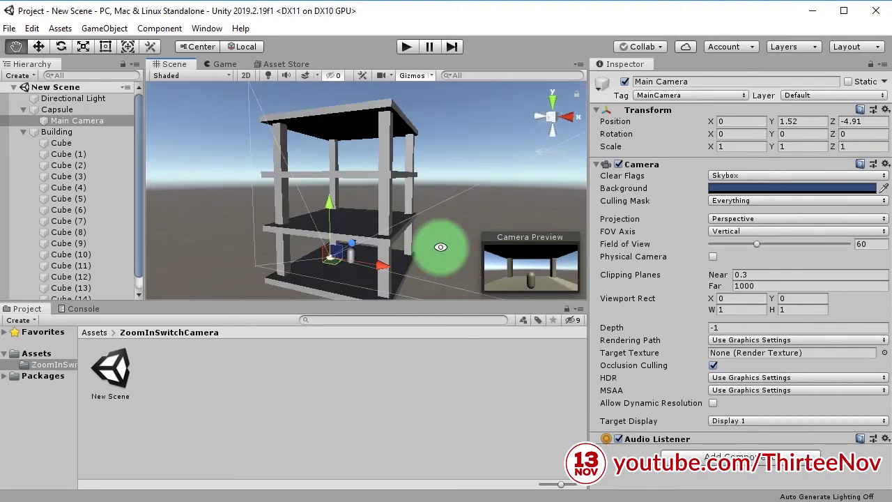
Select the Capsule, then the Main Camera, and clear the selection.
click(57, 110)
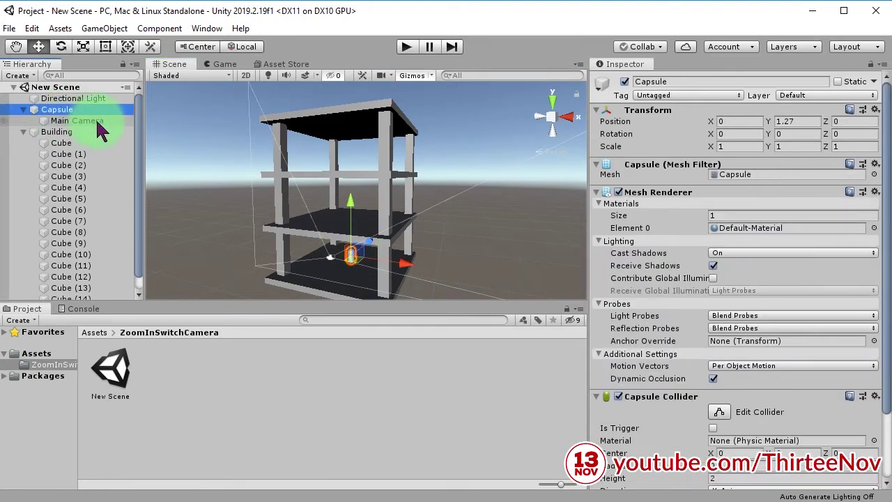
click(97, 121)
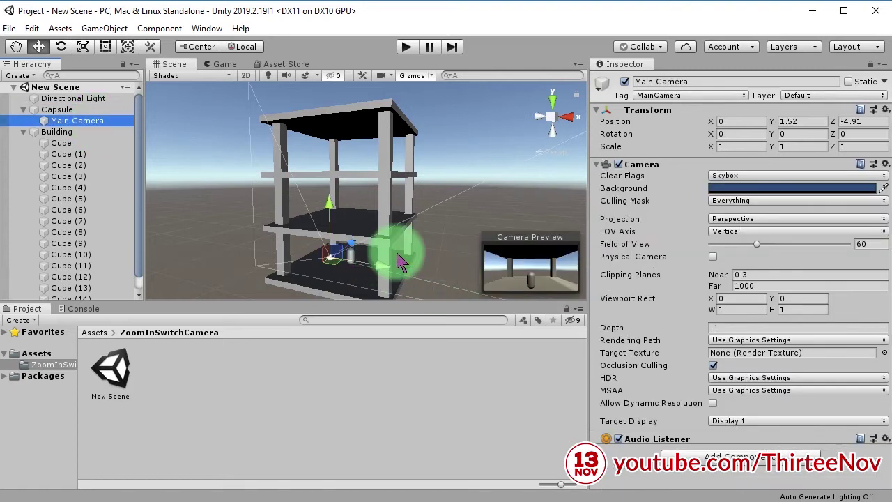
click(417, 97)
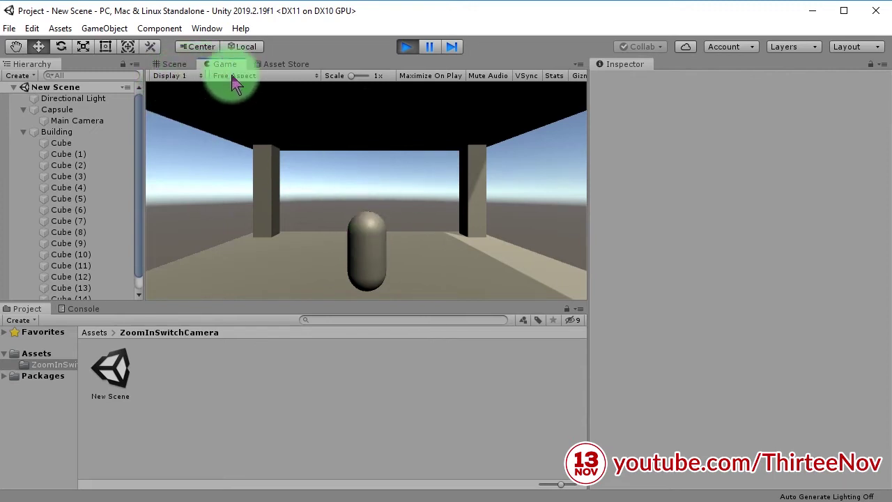
Stop Play mode and orbit and zoom the Scene view in toward the building.
click(406, 47)
alt+drag(382, 221, 412, 251)
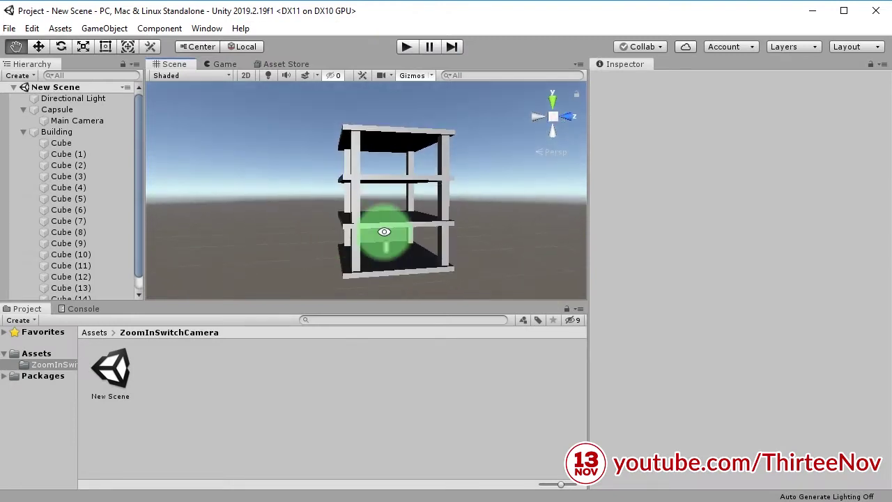
alt+drag(412, 251, 360, 207)
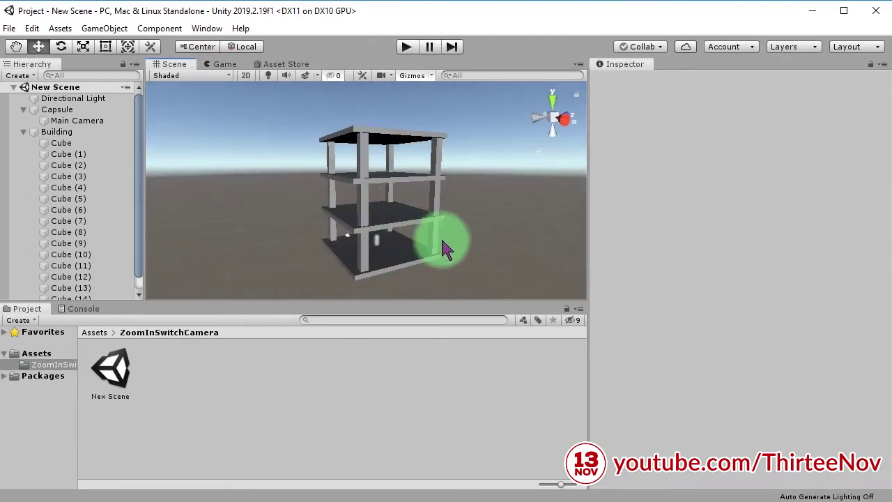
alt+drag(442, 243, 454, 225)
alt+drag(434, 140, 426, 256)
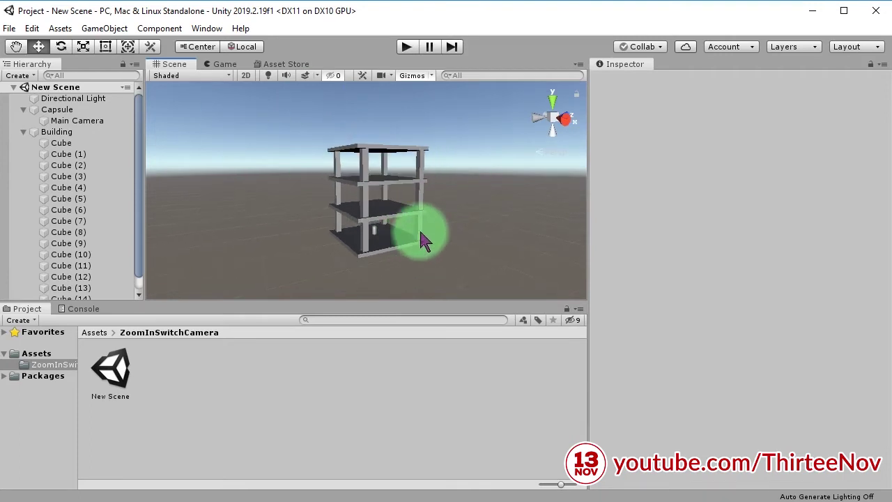
mouse_move(422, 236)
alt+mouse_down()
mouse_move(374, 238)
mouse_move(377, 254)
alt+mouse_up()
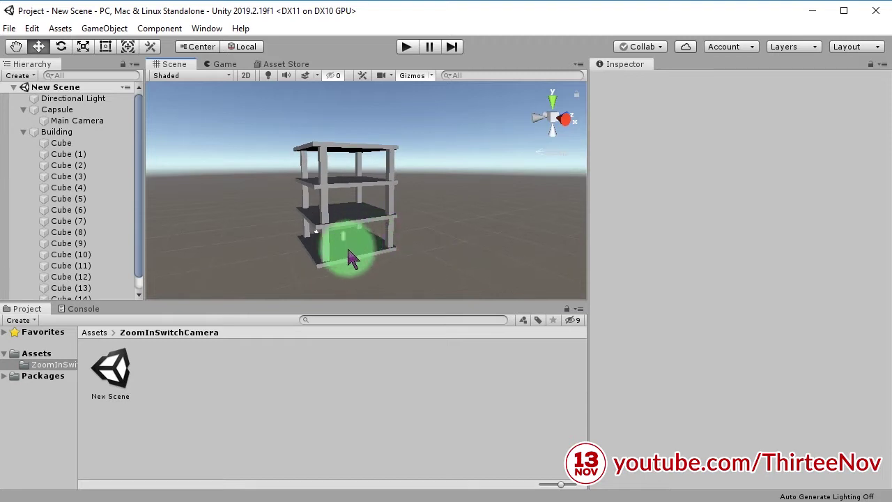
scroll(350, 256, up, 2)
scroll(351, 239, up, 1)
scroll(353, 240, up, 1)
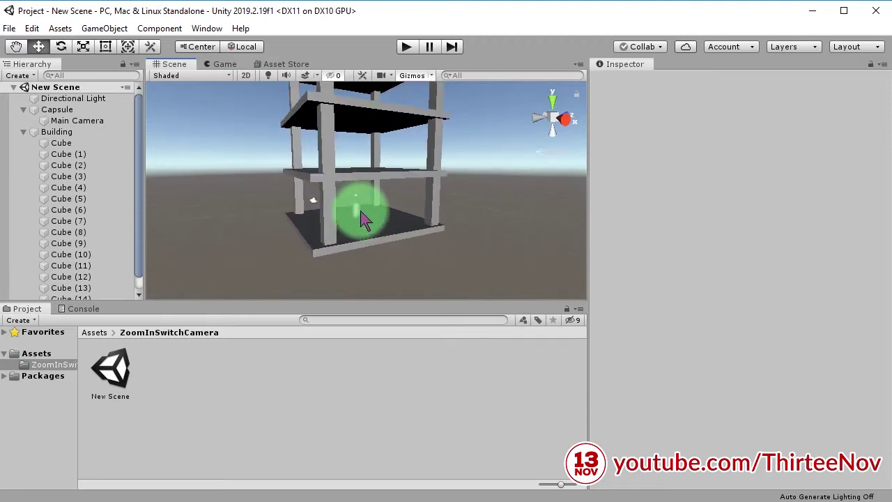
scroll(354, 240, up, 2)
scroll(359, 241, up, 2)
scroll(359, 240, up, 2)
scroll(359, 239, up, 1)
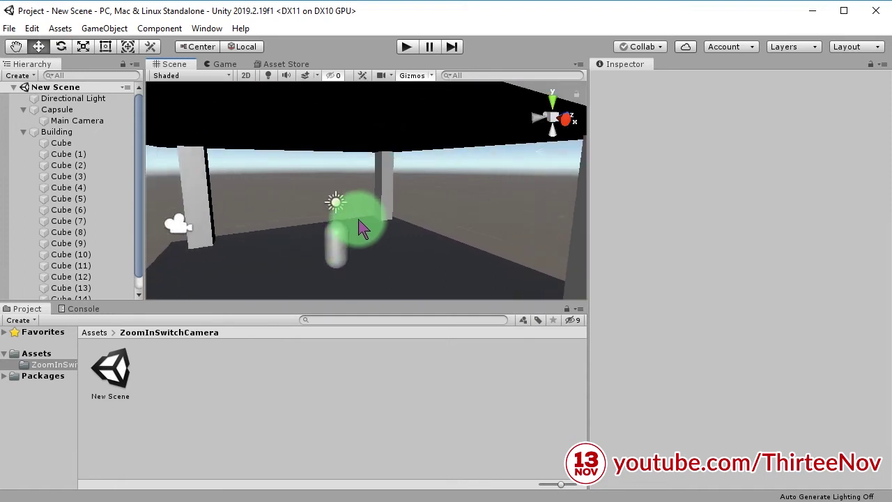
scroll(358, 237, down, 2)
Frame the Capsule inside the building, check the Main Camera, and collapse the Capsule's children.
click(358, 237)
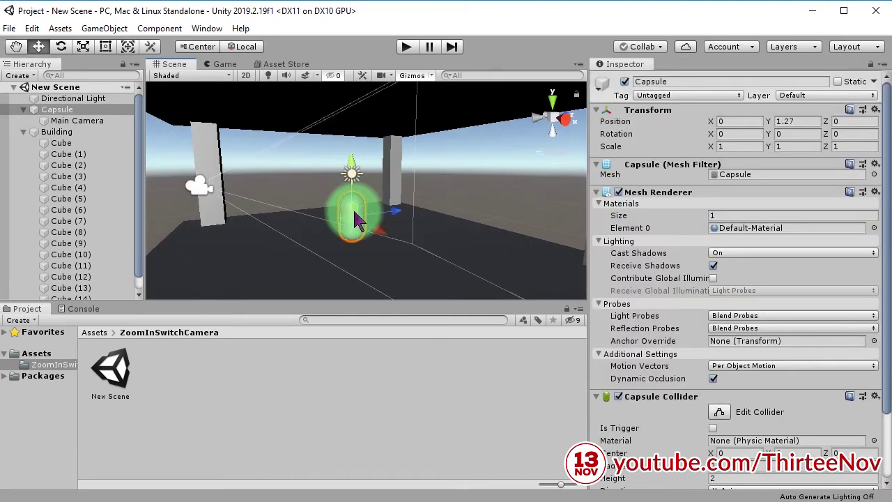
key(f)
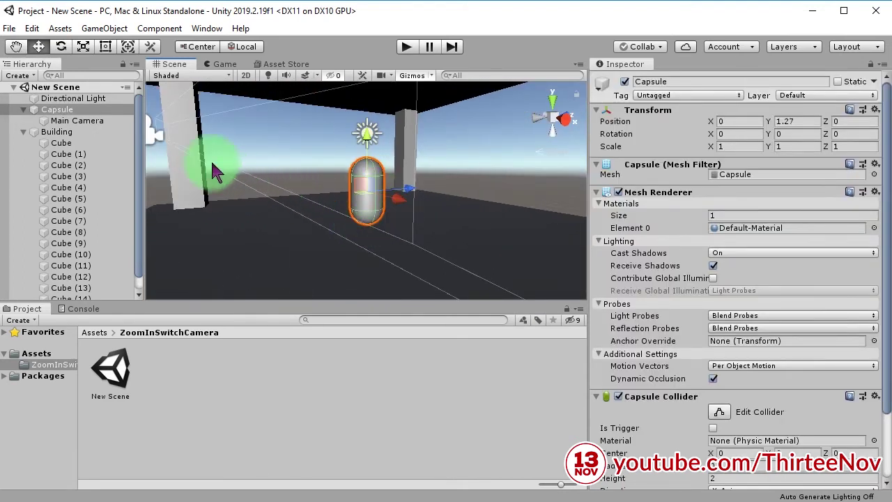
click(158, 139)
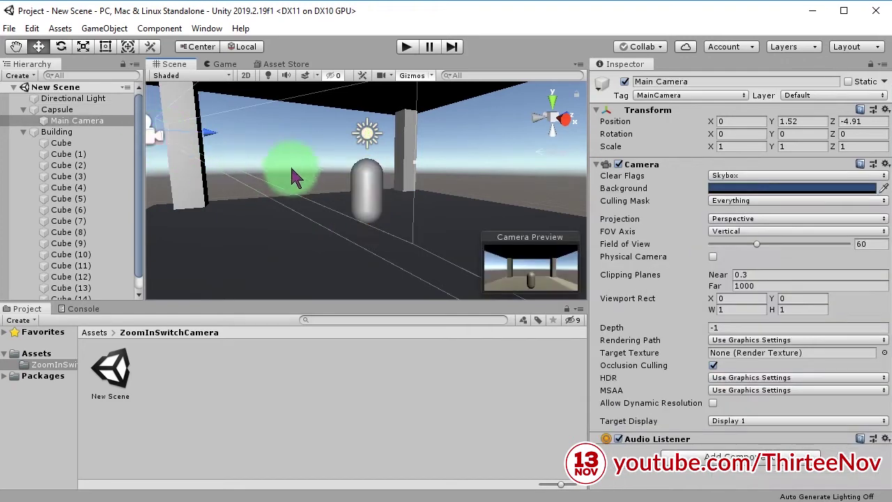
click(327, 149)
alt+drag(335, 181, 253, 202)
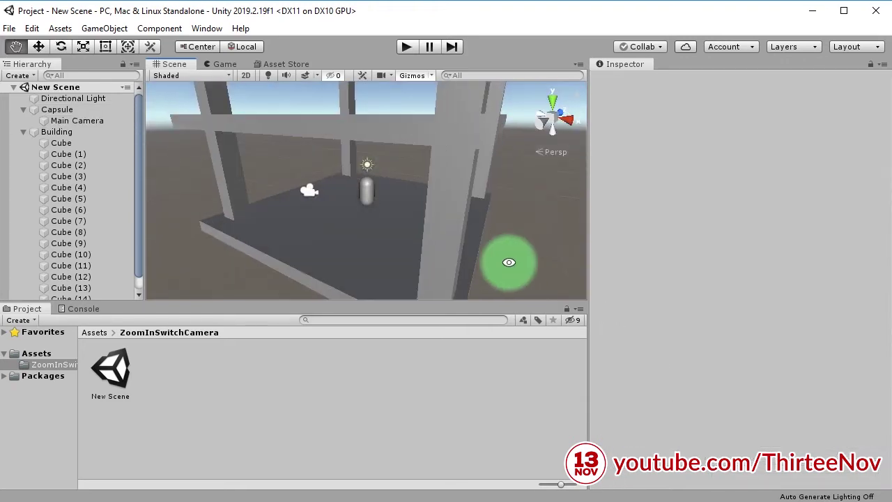
click(23, 111)
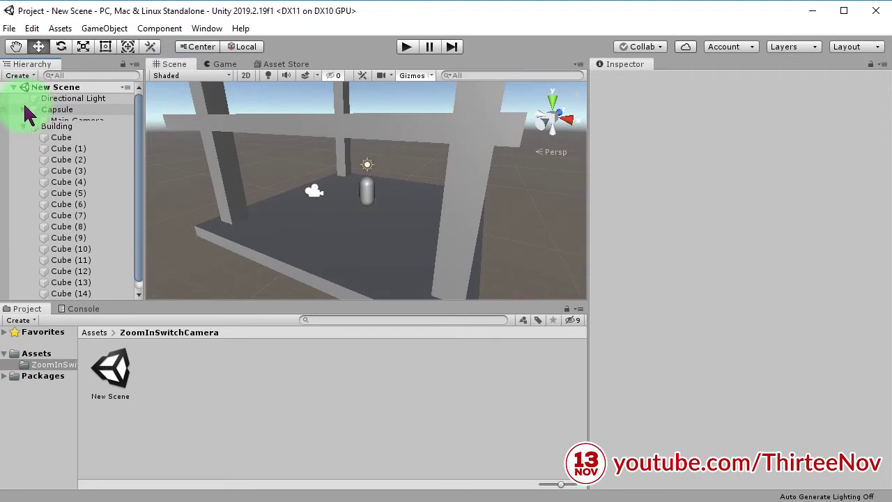
Create a new Camera from the Capsule's context menu and move it out beyond the building.
click(23, 122)
right_click(46, 155)
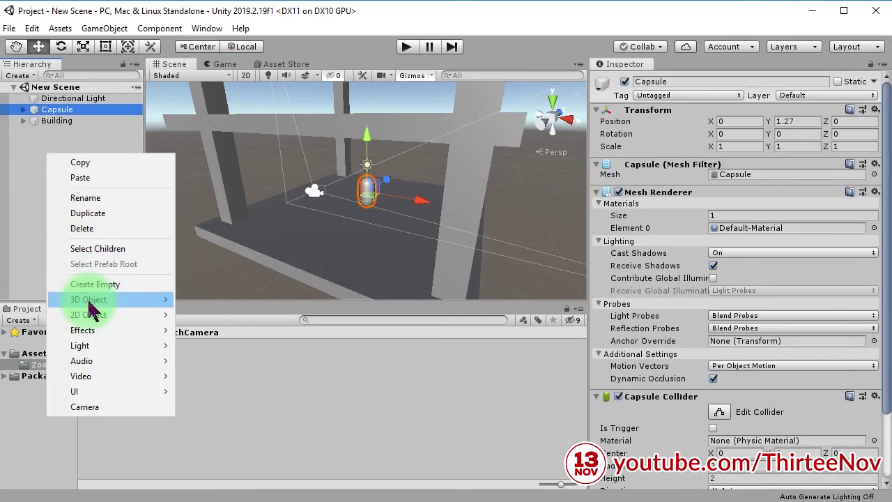
mouse_move(108, 301)
click(134, 404)
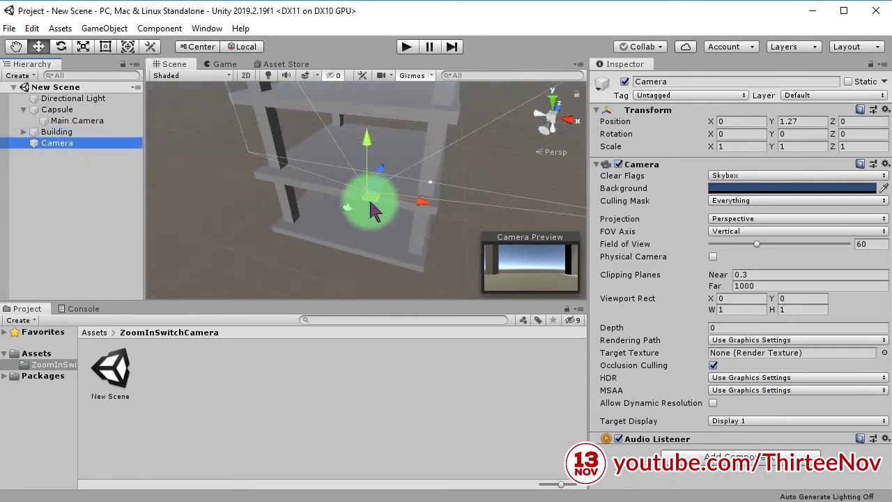
mouse_move(366, 196)
mouse_down()
mouse_move(377, 230)
mouse_move(441, 240)
mouse_up()
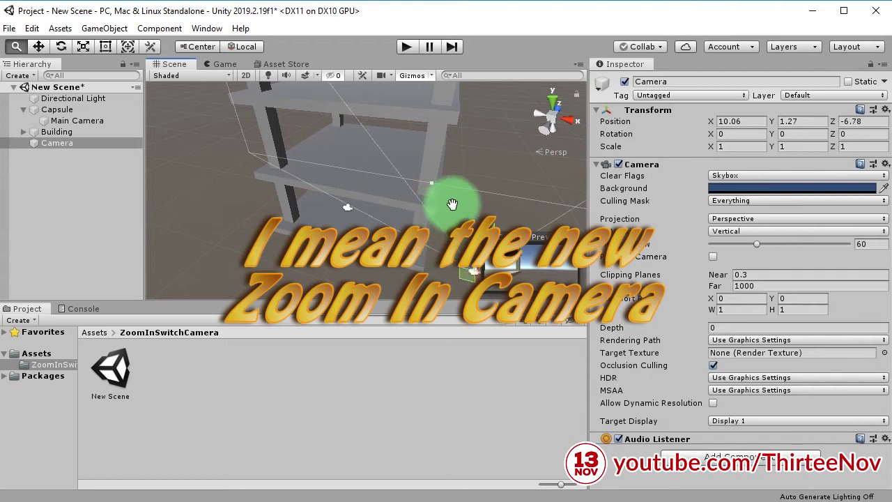
middle_drag(441, 240, 288, 223)
mouse_move(288, 223)
mouse_down()
mouse_move(413, 225)
mouse_move(424, 116)
mouse_up()
Position the camera around 41, 16.2, -16.6 in global handles, rotated to aim at the building.
key(e)
mouse_move(522, 153)
mouse_down()
mouse_move(516, 84)
mouse_move(424, 120)
mouse_up()
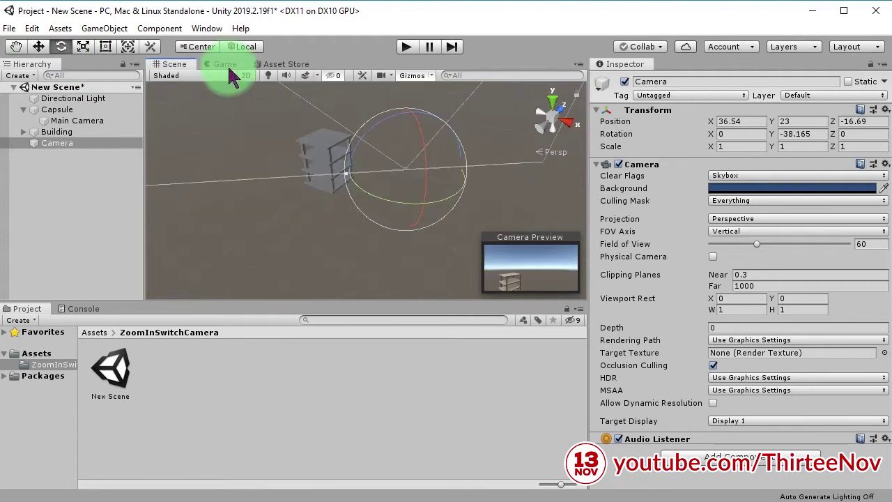
click(39, 46)
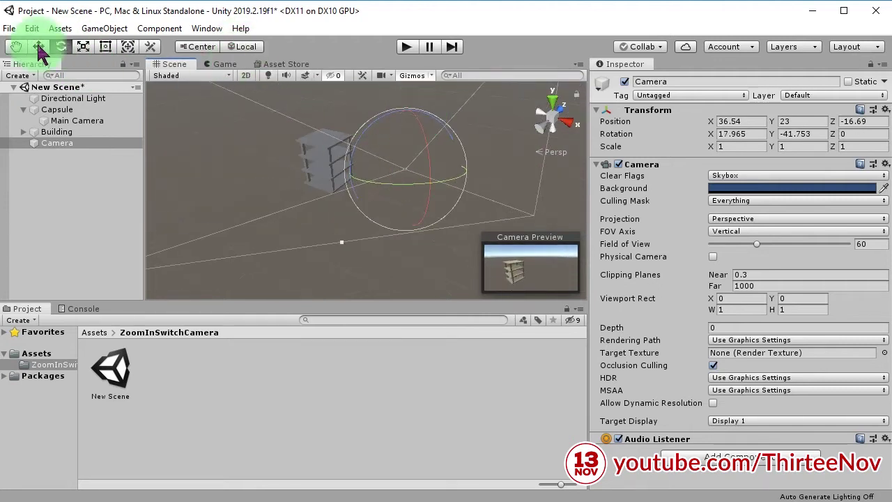
drag(408, 160, 416, 200)
click(245, 46)
key(e)
drag(418, 255, 462, 258)
key(w)
drag(430, 193, 428, 165)
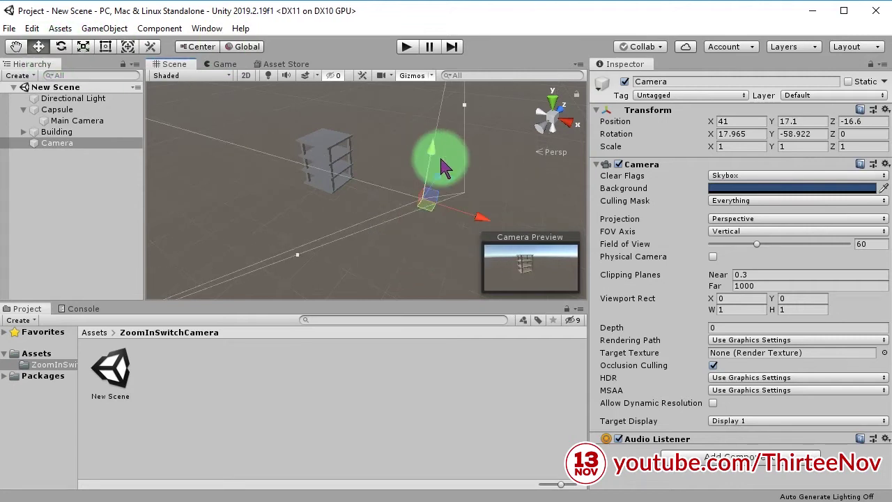
Save the scene and make the new Camera a child of Capsule.
key(ctrl+s)
mouse_move(47, 147)
mouse_down()
mouse_move(96, 149)
mouse_move(62, 109)
mouse_move(74, 116)
mouse_up()
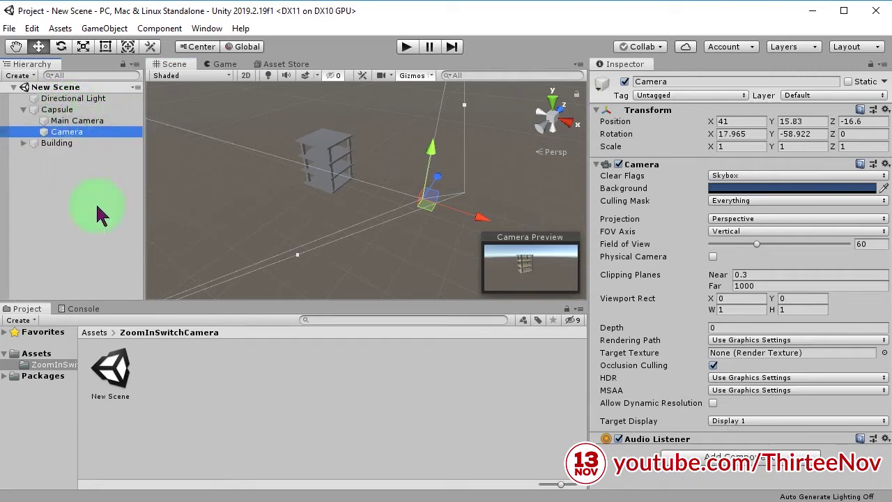
alt+drag(383, 259, 407, 214)
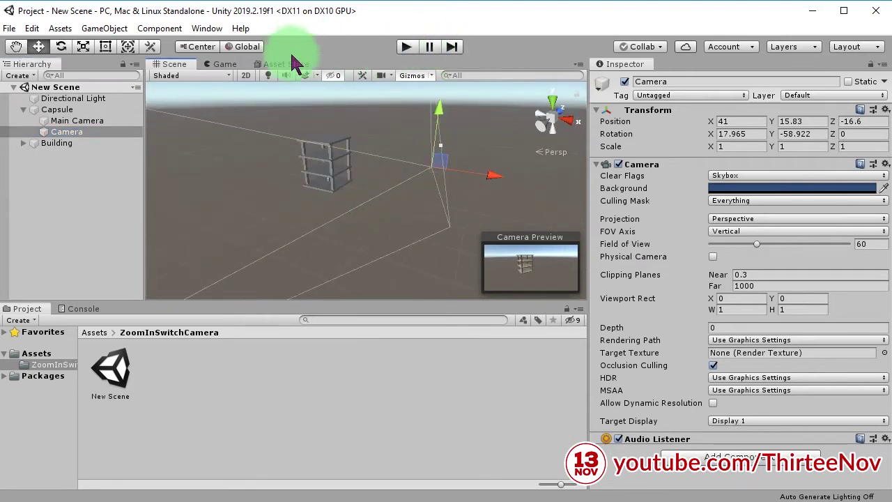
Test-play from the distant camera, stop, and switch the handles back to Local orientation.
click(410, 49)
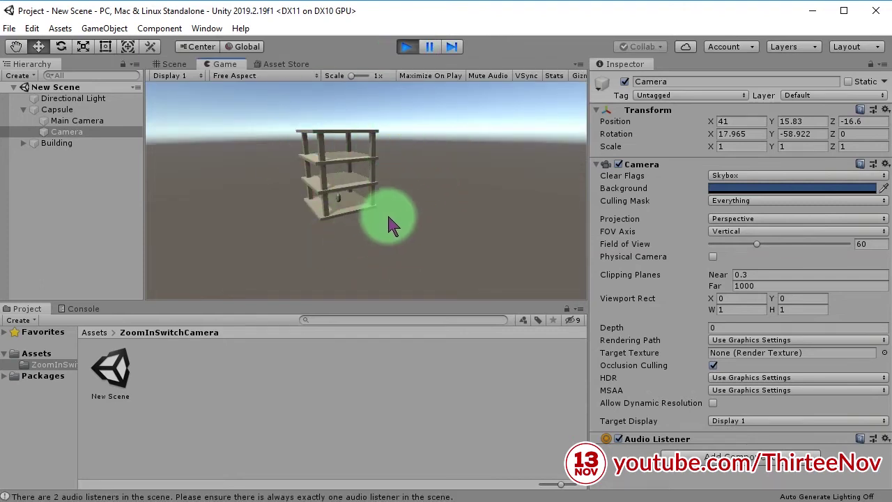
click(404, 49)
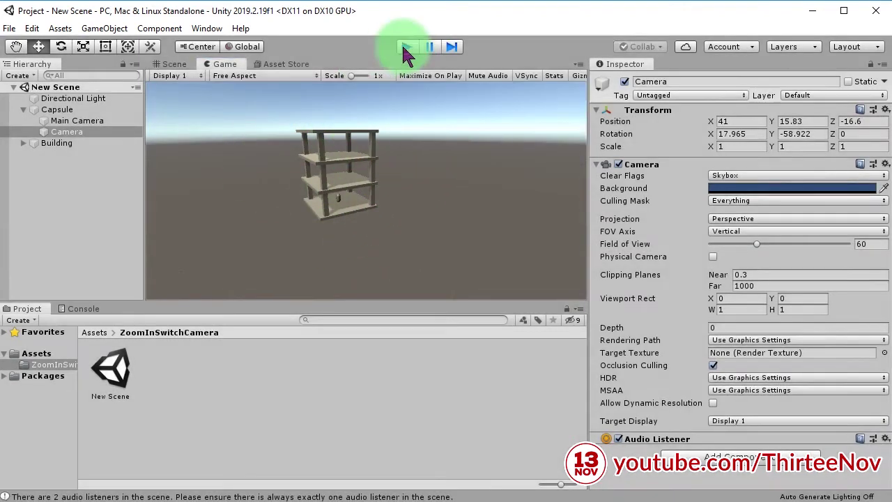
mouse_move(418, 226)
alt+mouse_down()
mouse_move(439, 274)
mouse_move(468, 169)
alt+mouse_up()
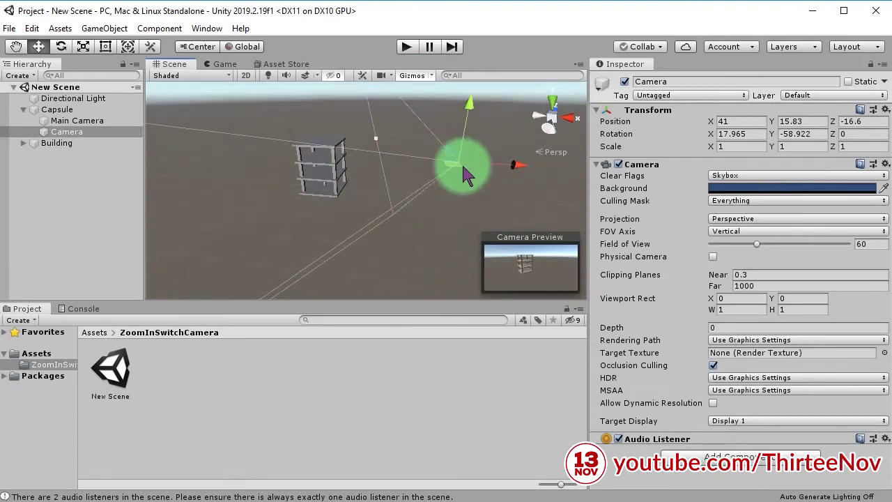
alt+drag(320, 195, 315, 173)
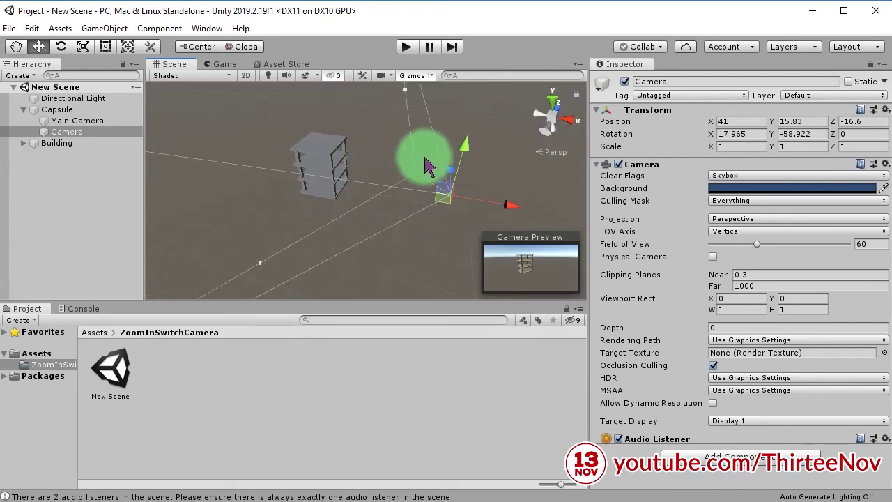
click(245, 47)
alt+drag(463, 199, 450, 219)
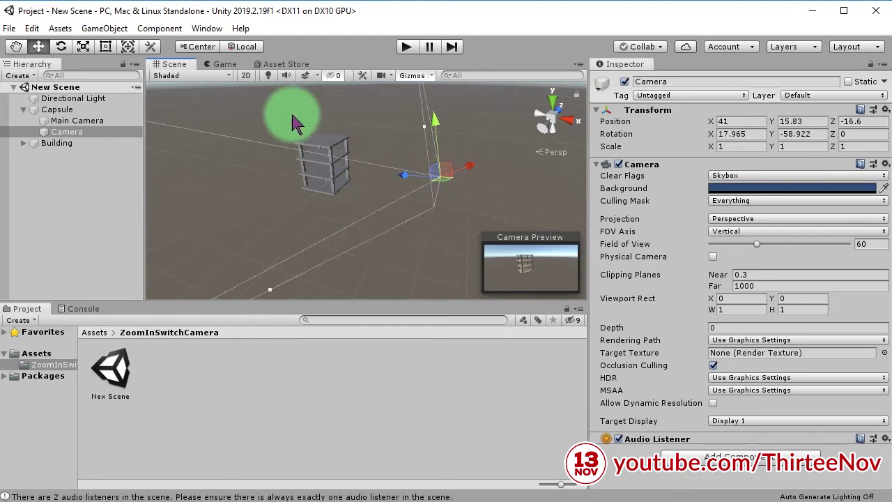
Open Window > Animation > Animation and create the Camera clip ZoomInCam.
click(206, 30)
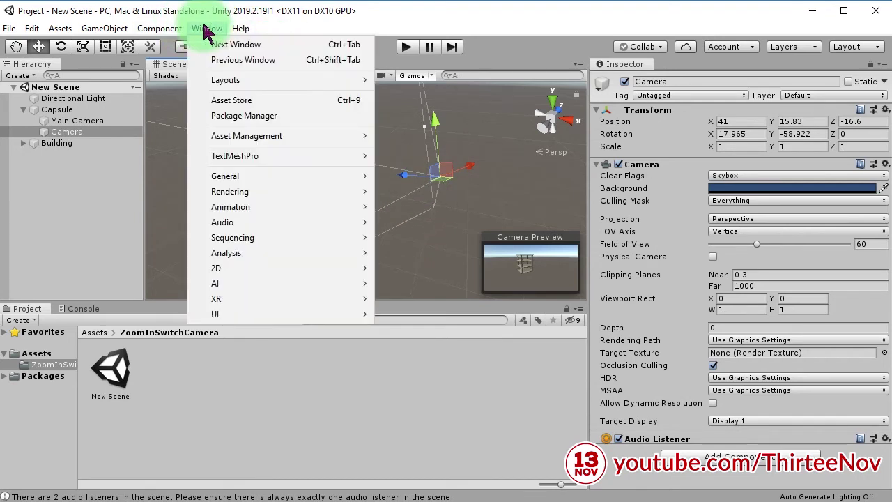
mouse_move(239, 192)
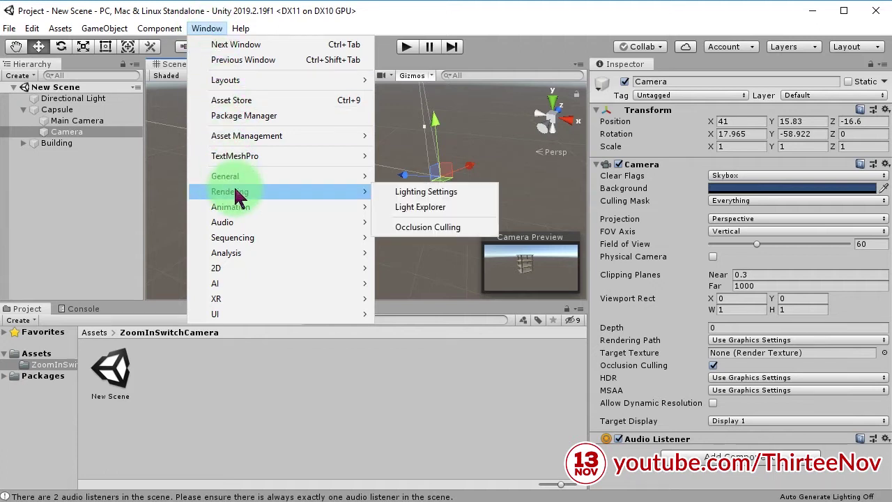
mouse_move(240, 213)
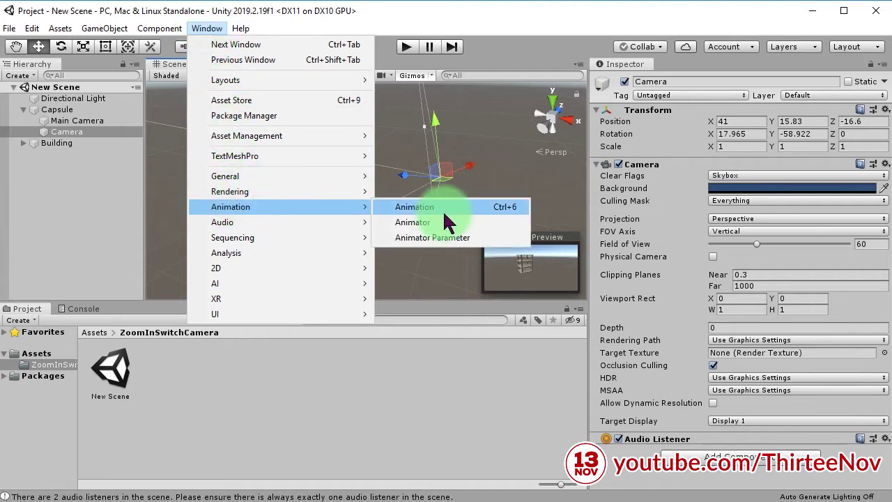
click(443, 210)
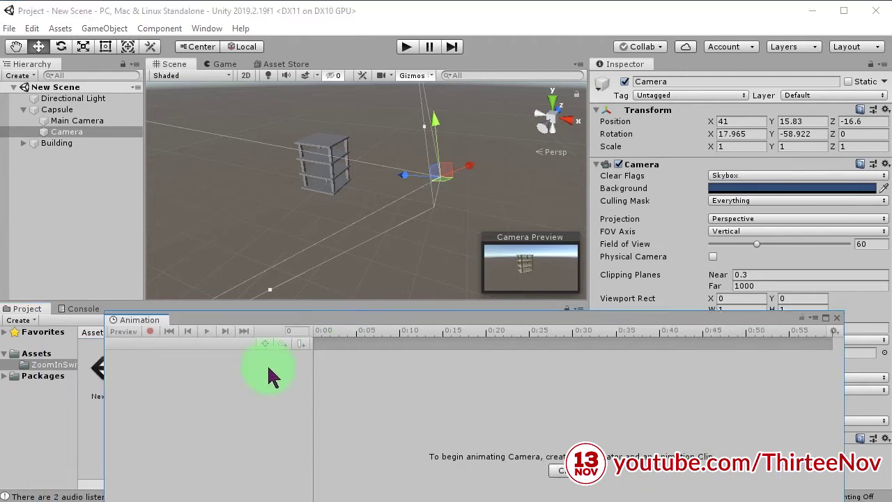
click(576, 480)
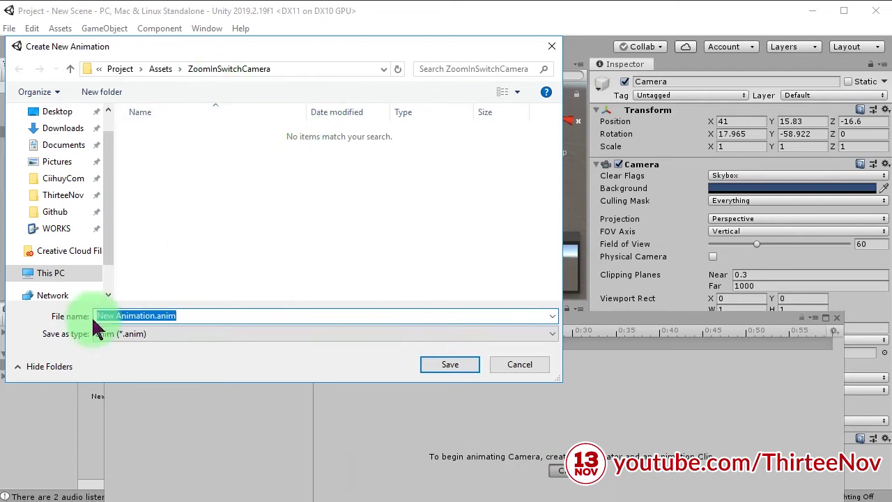
text(ZoomInCam)
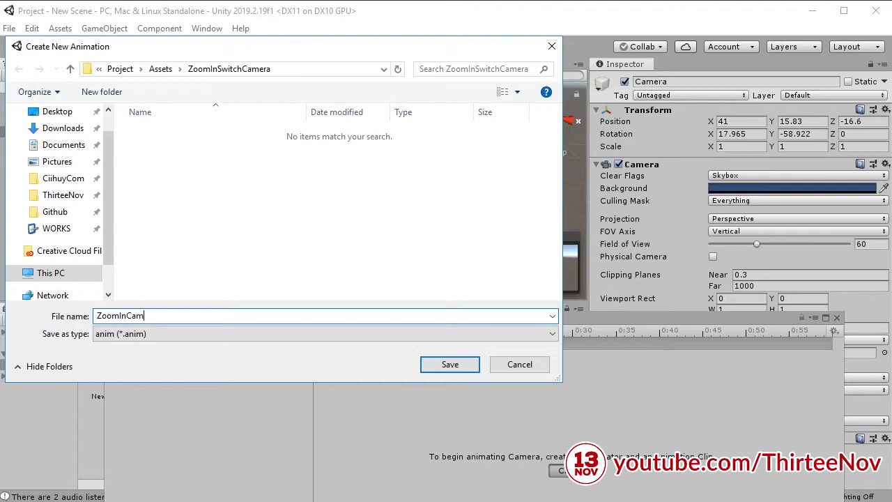
key(Return)
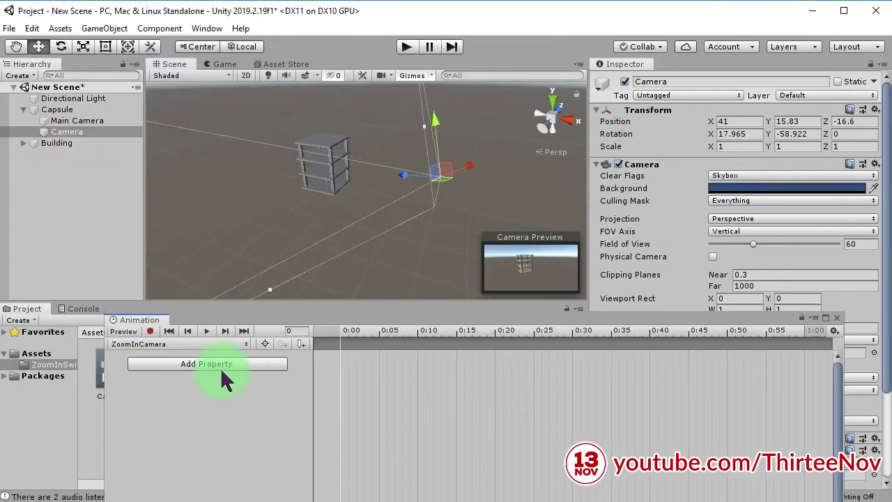
Add the Camera's Transform Position and Rotation properties to the clip.
click(227, 367)
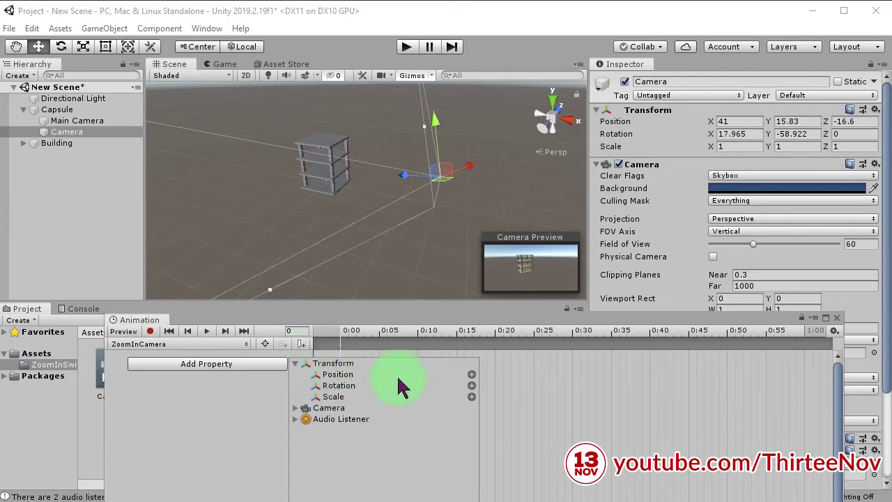
click(474, 374)
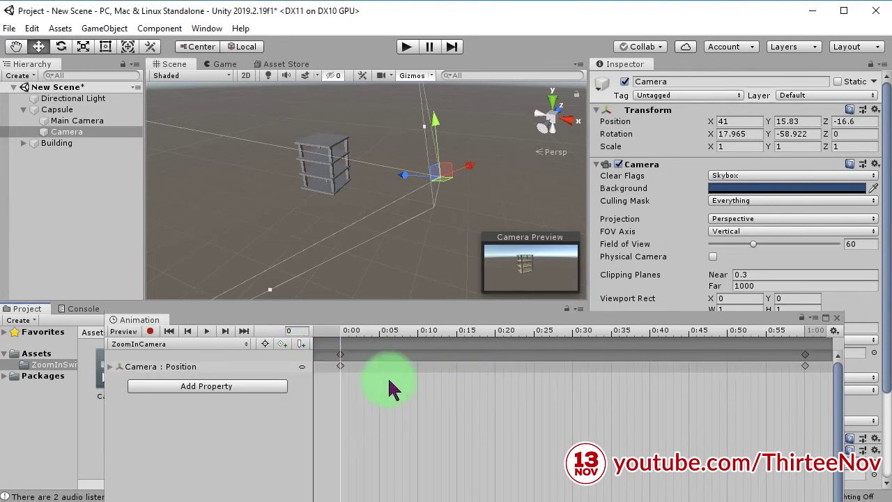
click(141, 382)
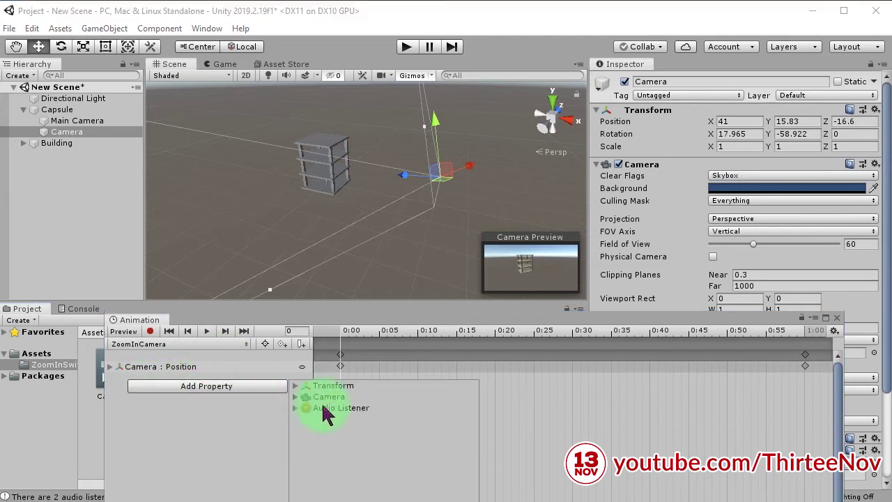
click(296, 385)
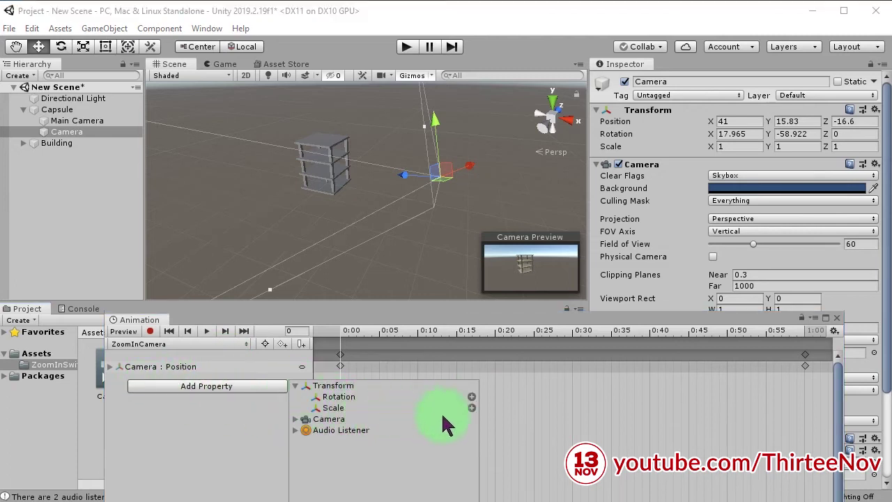
click(472, 398)
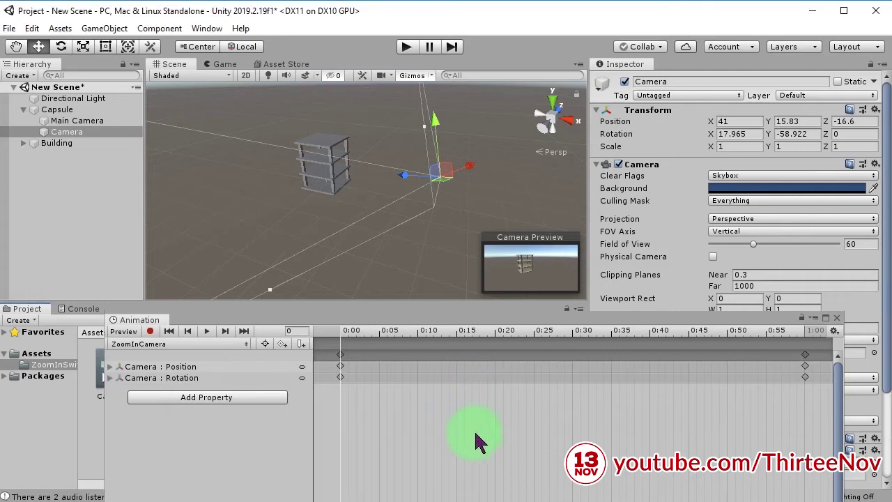
Move both tracks' end keyframes later, to about 5:33.
scroll(527, 436, down, 3)
scroll(572, 408, down, 3)
scroll(528, 408, down, 3)
scroll(500, 396, down, 2)
drag(515, 428, 432, 352)
scroll(492, 388, down, 1)
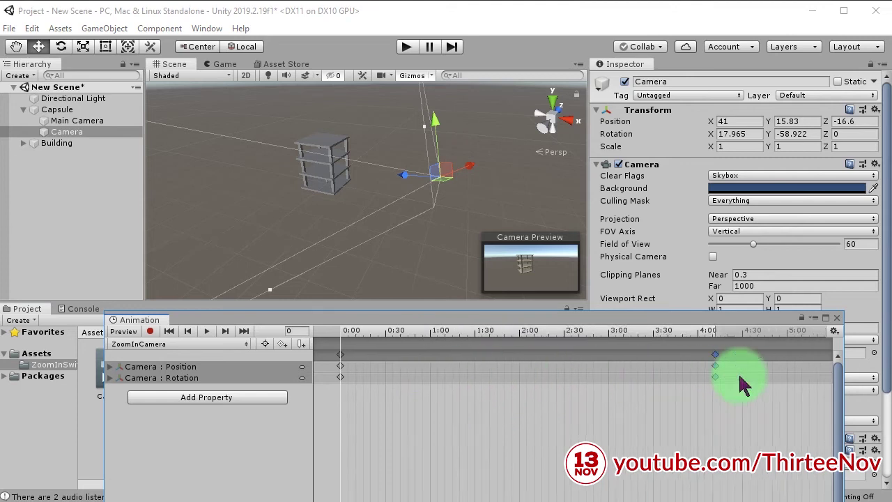
drag(445, 376, 776, 380)
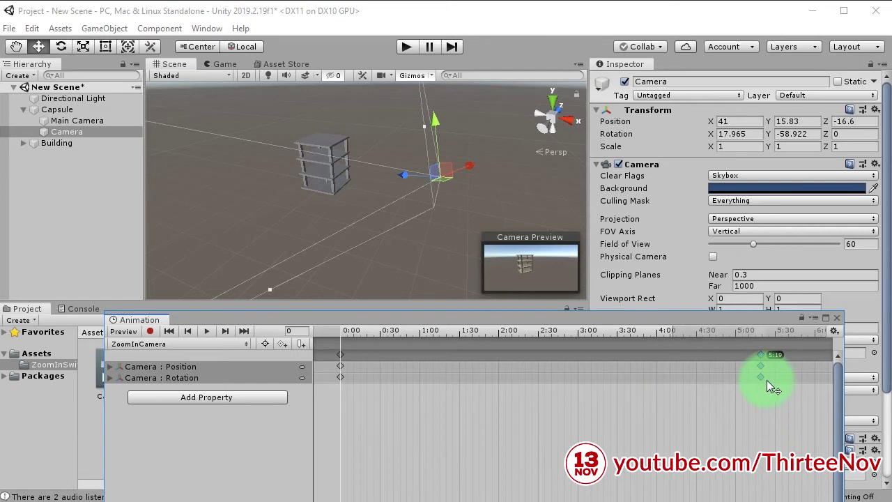
drag(767, 380, 777, 381)
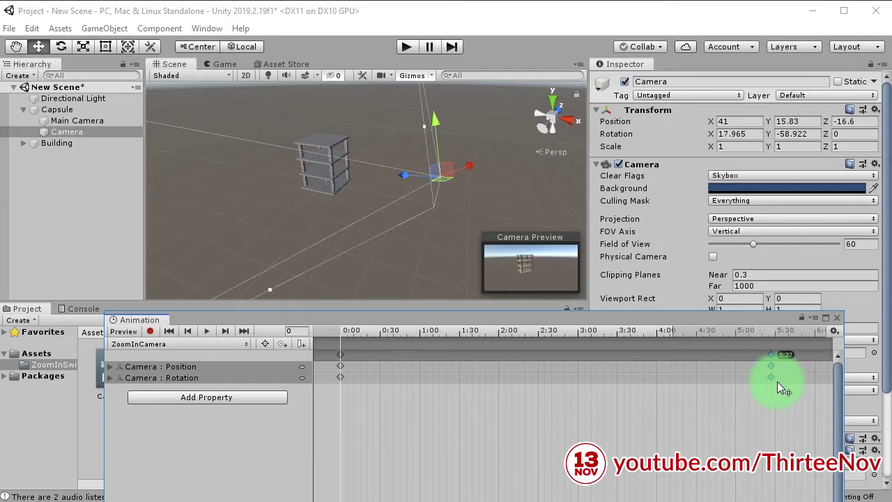
drag(779, 381, 776, 382)
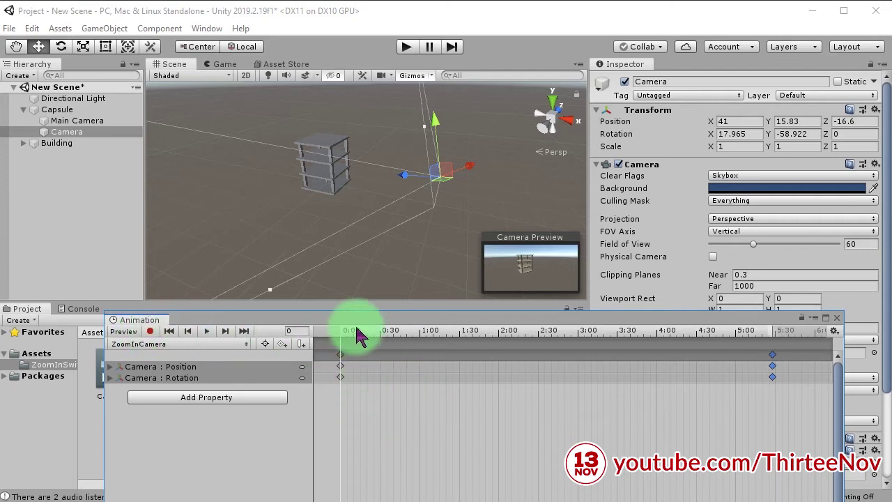
Record the camera moved and tilted up close to the building at about 5:00, then play it back.
mouse_move(371, 317)
mouse_down()
mouse_move(296, 333)
mouse_move(464, 380)
mouse_up()
click(154, 327)
click(396, 328)
mouse_move(388, 379)
mouse_down()
mouse_move(332, 380)
mouse_move(345, 339)
mouse_up()
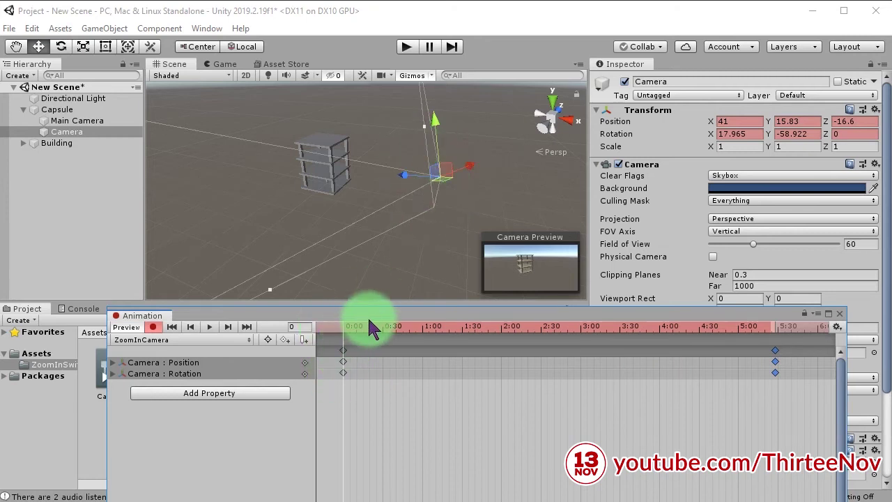
drag(372, 329, 762, 364)
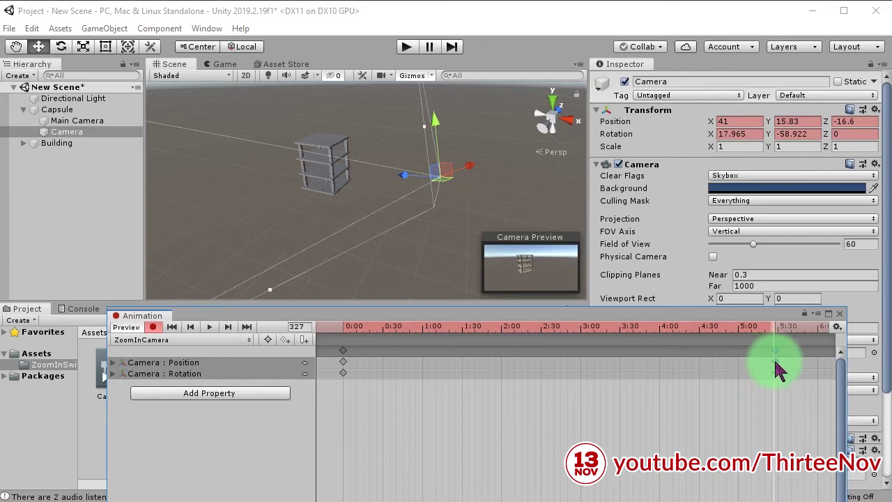
scroll(774, 380, up, 5)
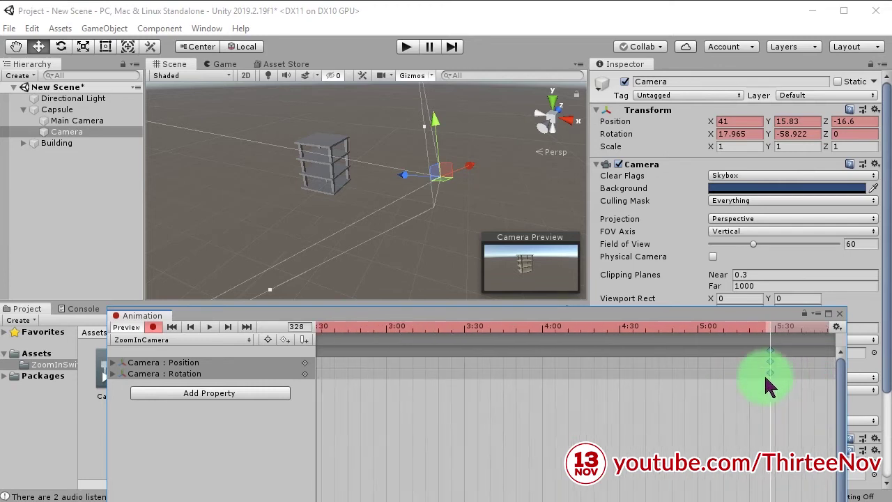
mouse_move(412, 186)
mouse_down()
mouse_move(340, 188)
mouse_move(344, 153)
mouse_move(358, 149)
mouse_move(339, 135)
mouse_up()
click(61, 46)
key(w)
drag(141, 315, 183, 277)
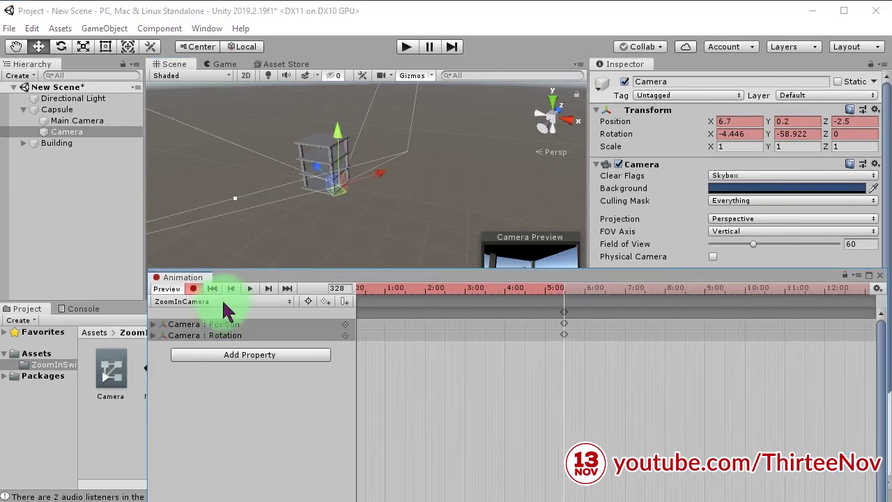
click(251, 288)
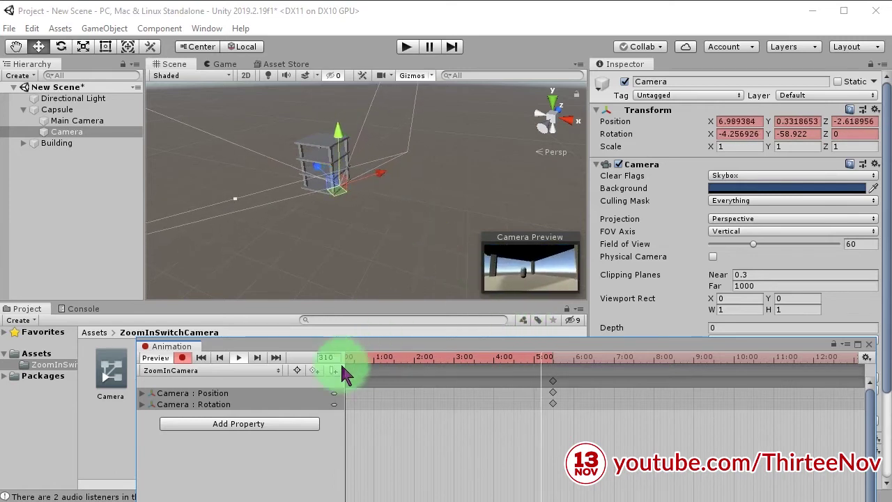
Stop recording and scrub the playhead to preview the camera zoom.
click(182, 357)
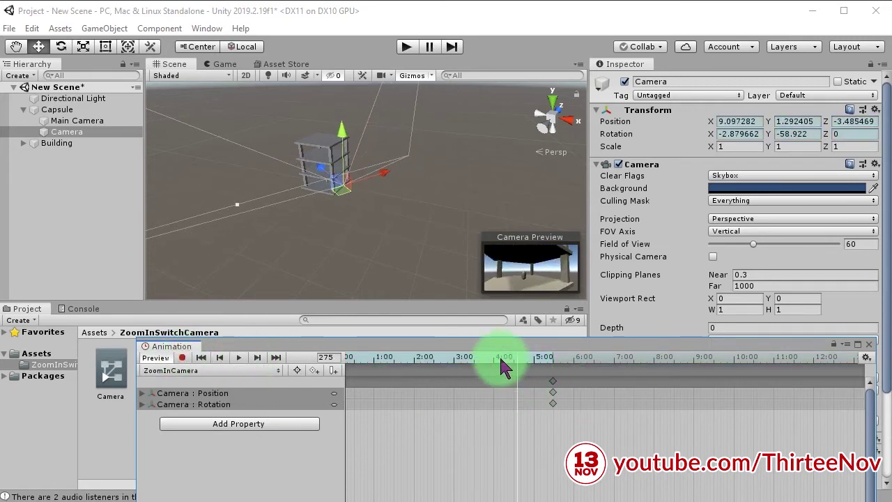
mouse_move(335, 373)
mouse_down()
mouse_move(541, 390)
mouse_move(484, 398)
mouse_up()
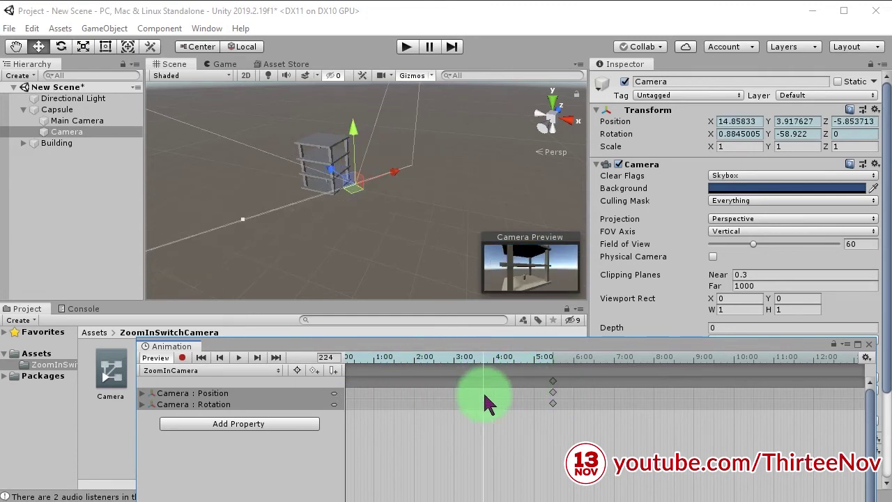
drag(523, 369, 527, 370)
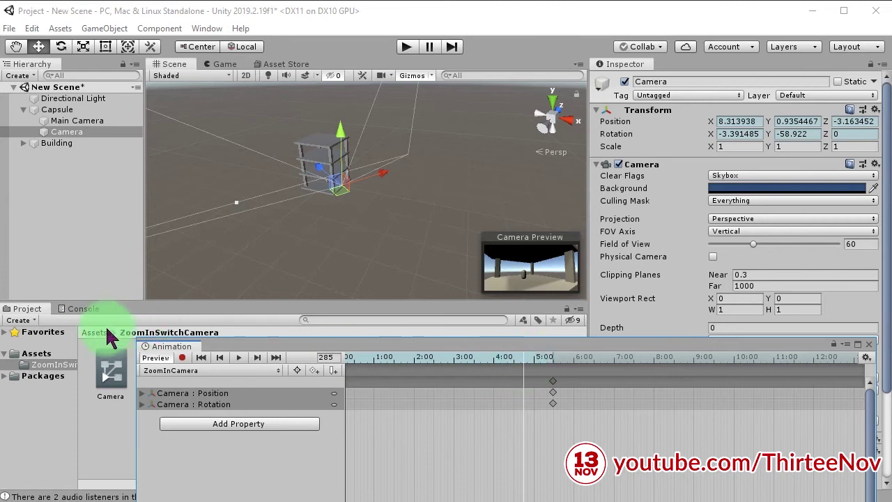
Open the ZoomInSwitchCamera folder and close the Animation window.
drag(108, 336, 523, 374)
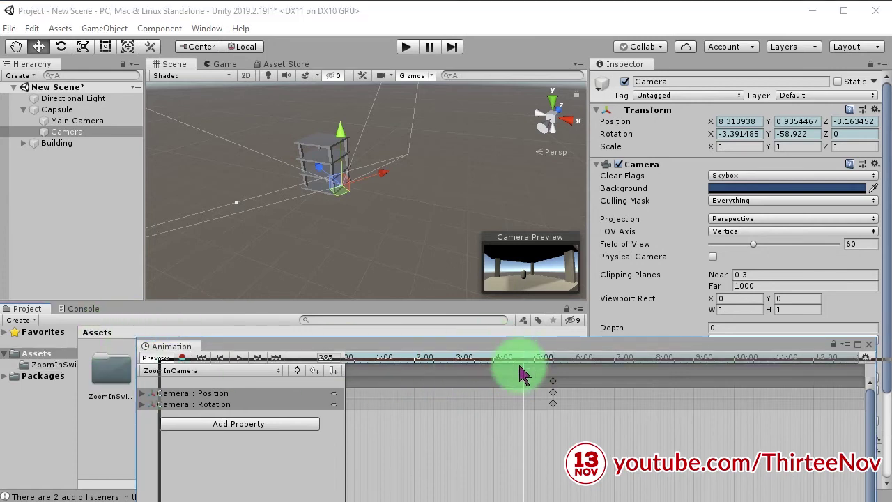
drag(522, 375, 504, 426)
double_click(111, 370)
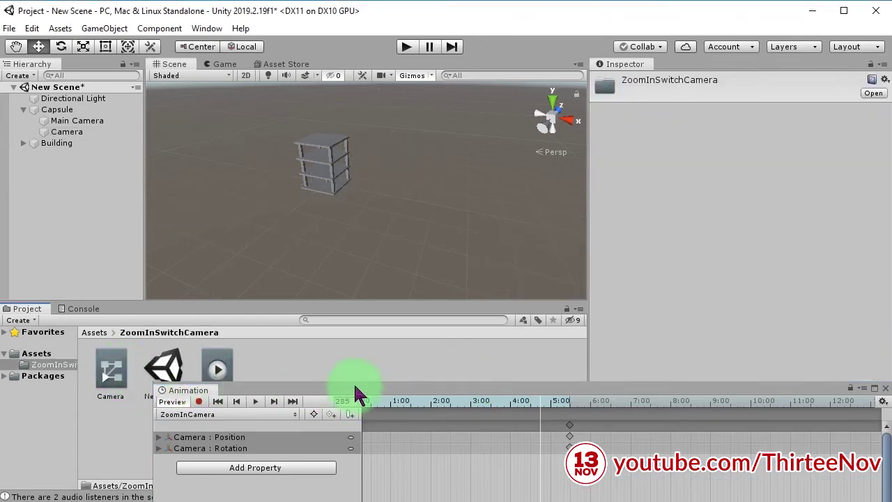
drag(356, 393, 327, 133)
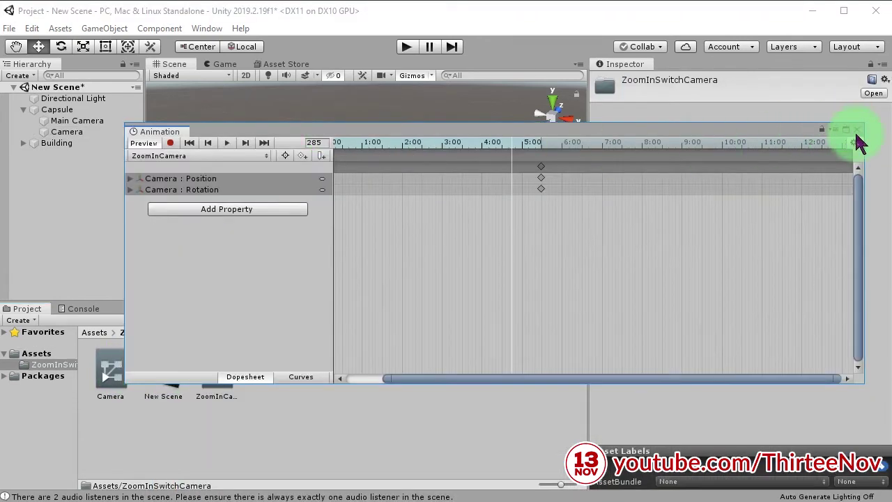
click(857, 130)
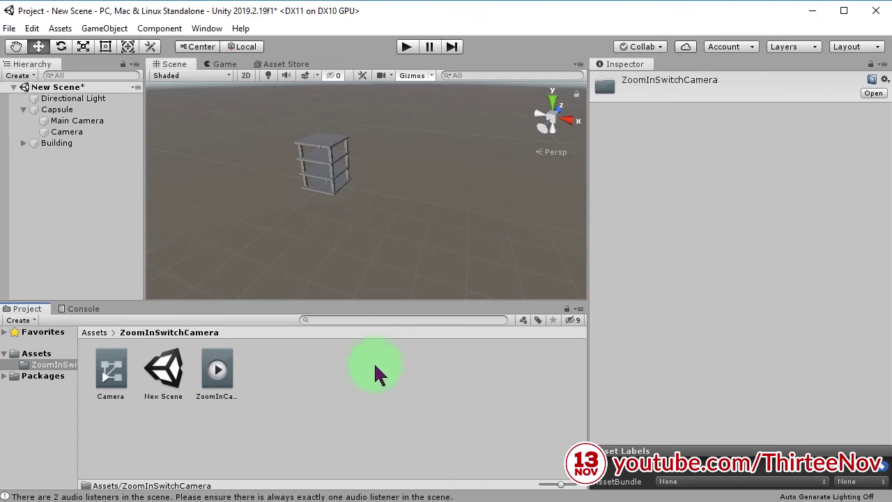
Create a C# script named SwithMe in ZoomInSwitchCamera and open it for editing.
right_click(295, 384)
mouse_move(393, 64)
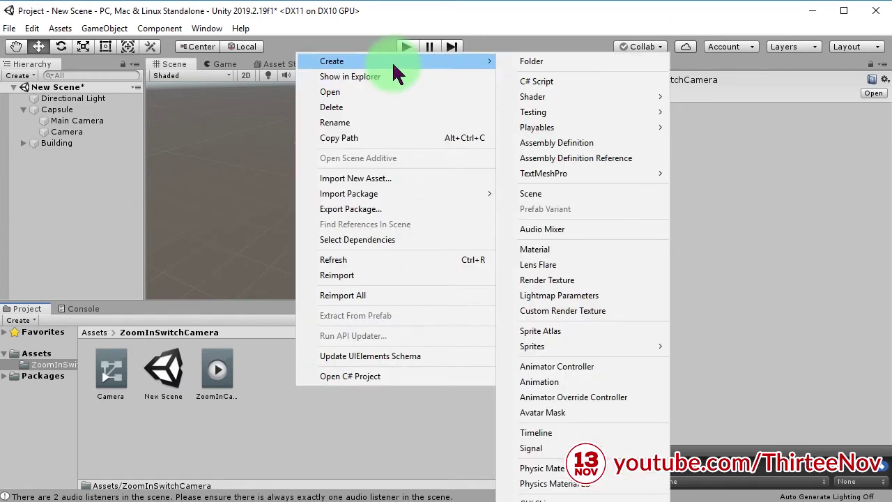
click(585, 91)
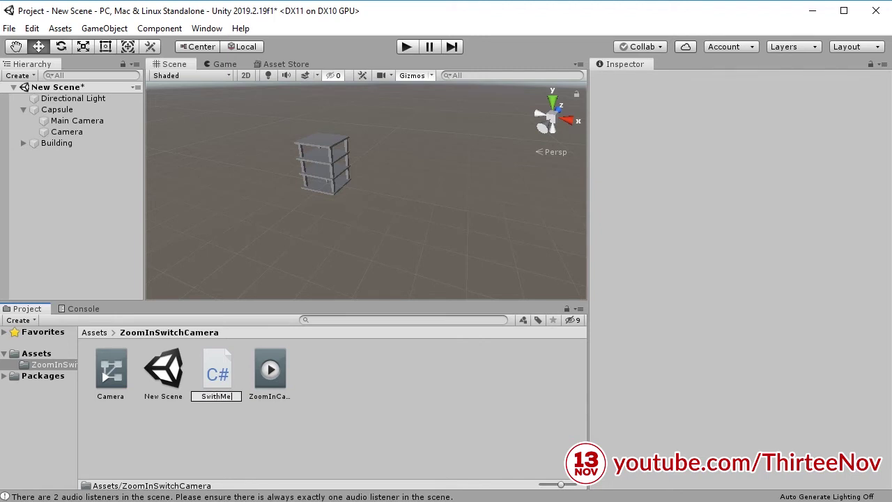
key(Return)
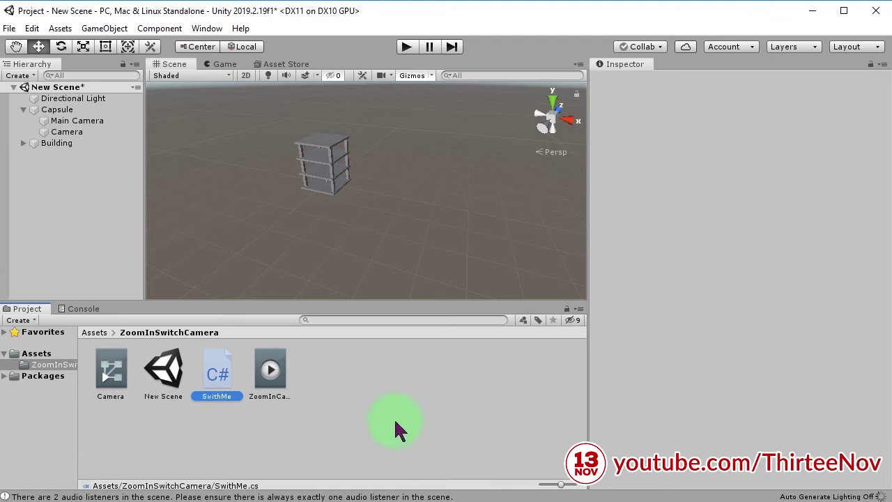
double_click(222, 376)
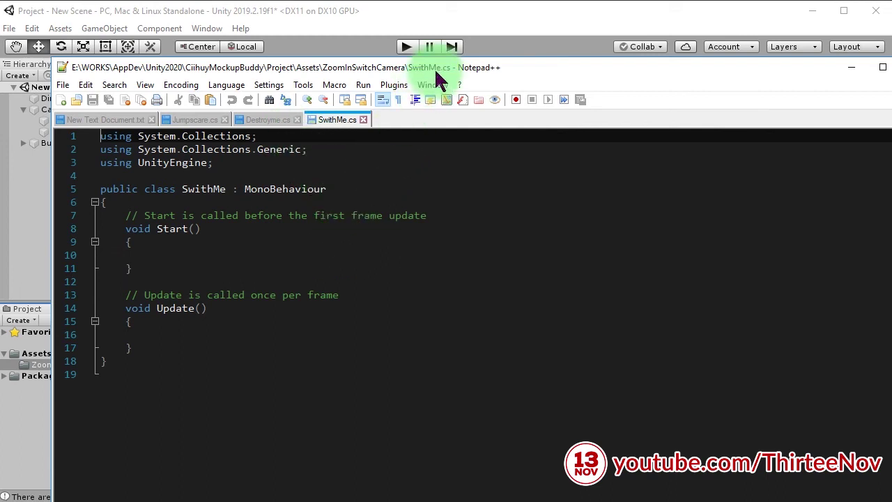
Replace the template Start and Update methods with a public LetSwitch method.
drag(437, 70, 437, 28)
drag(160, 305, 125, 171)
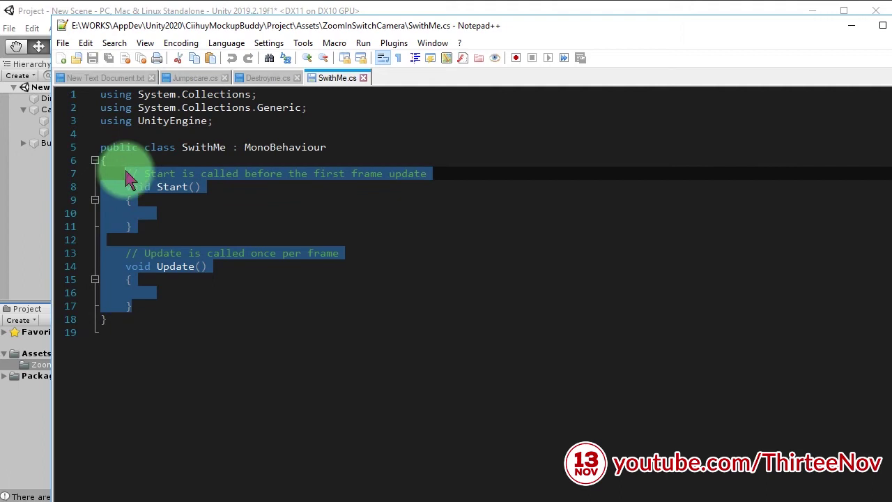
key(Delete)
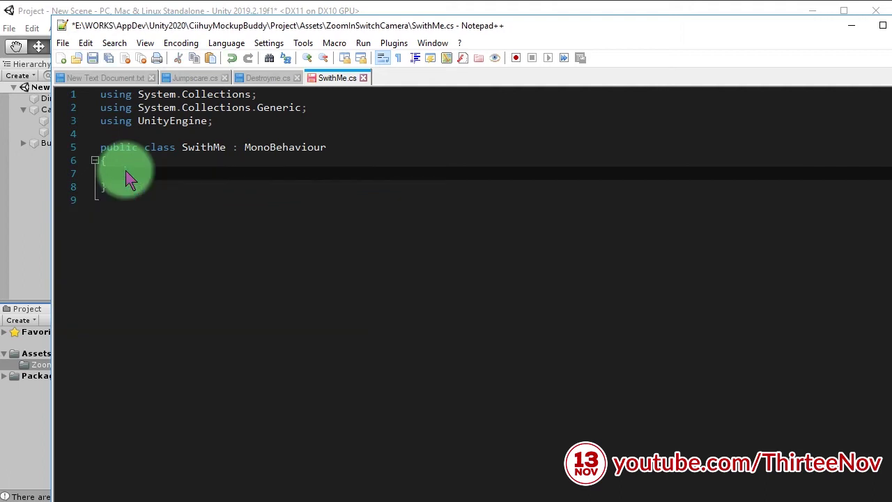
text(public)
text( LetSwitch(){)
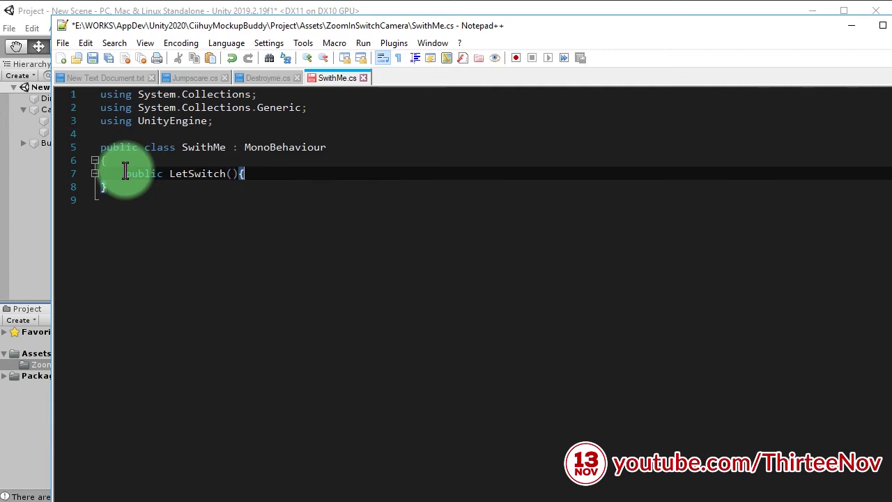
key(Return)
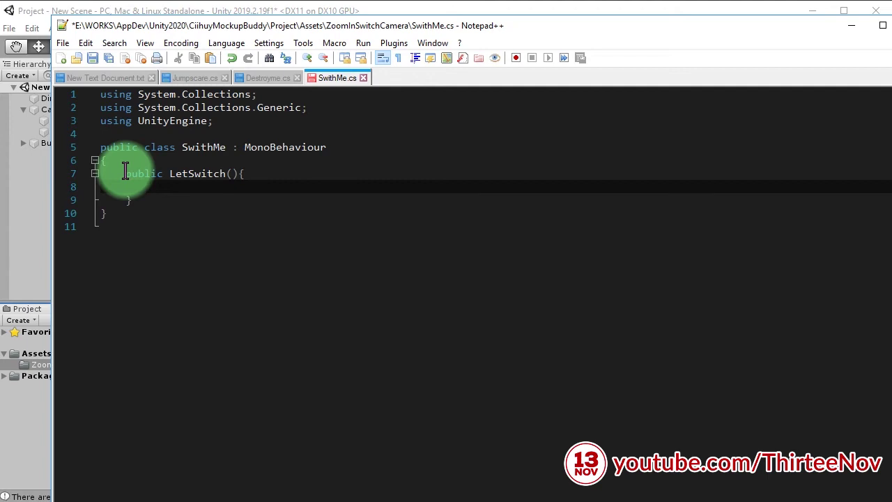
key(ctrl+s)
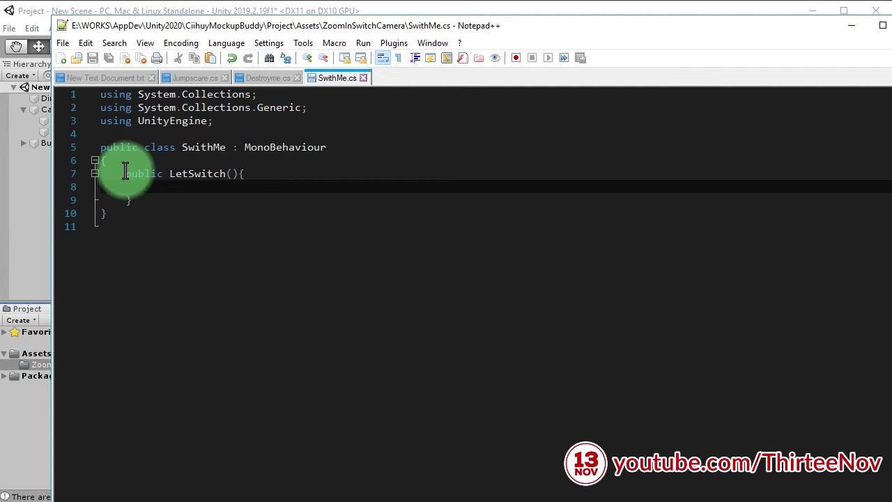
Add Destroy(gameObject) to LetSwitch, fix the return type to lowercase void, and save.
text(Destroy()
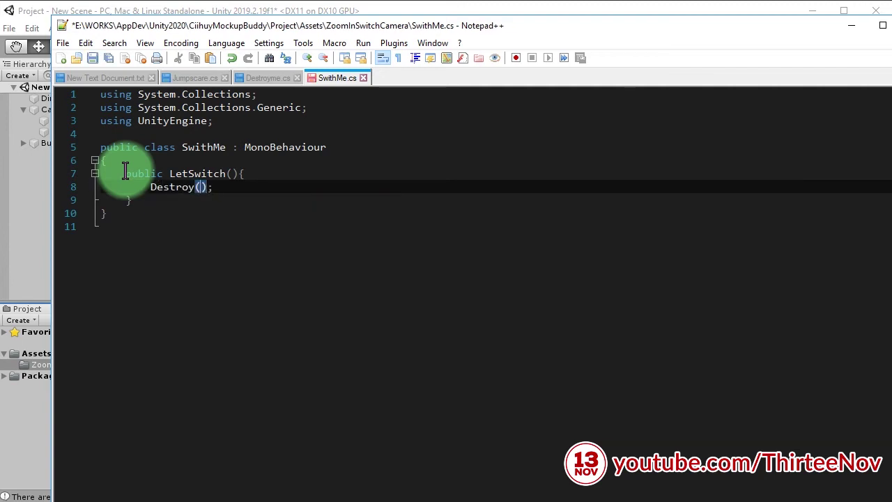
text(ect)
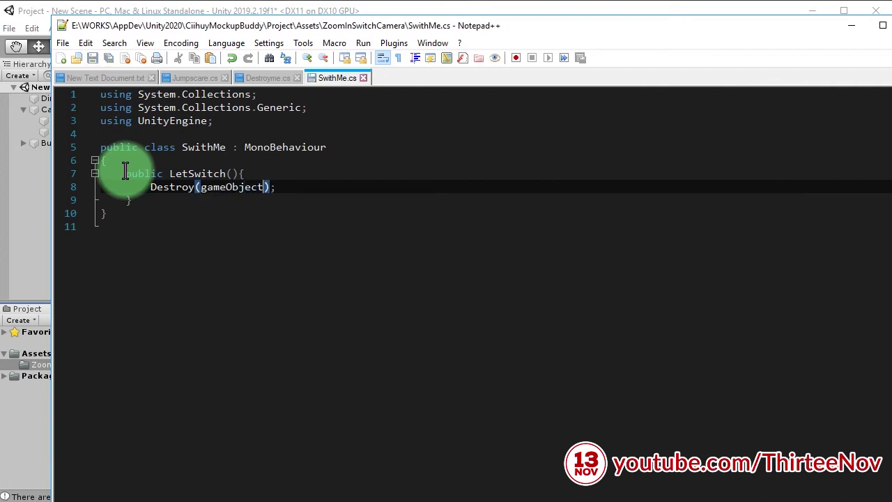
click(163, 173)
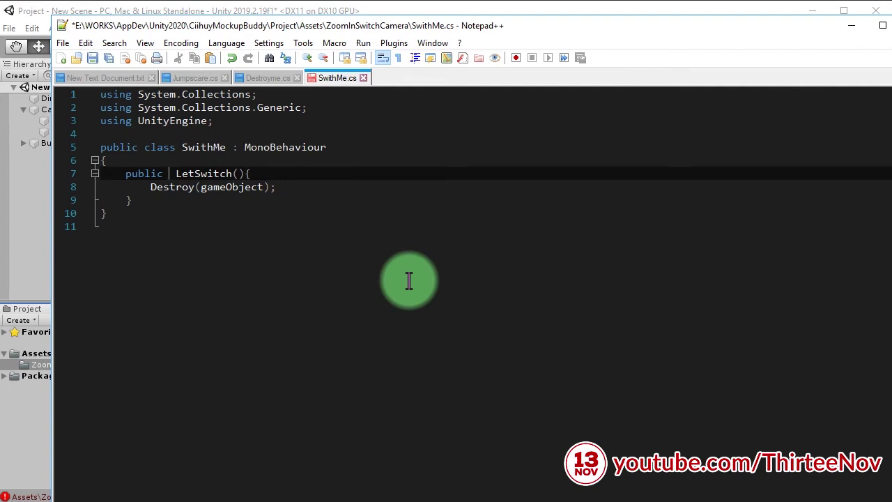
text(Void)
key(Left)
key(Left)
key(Left)
key(BackSpace)
text(v)
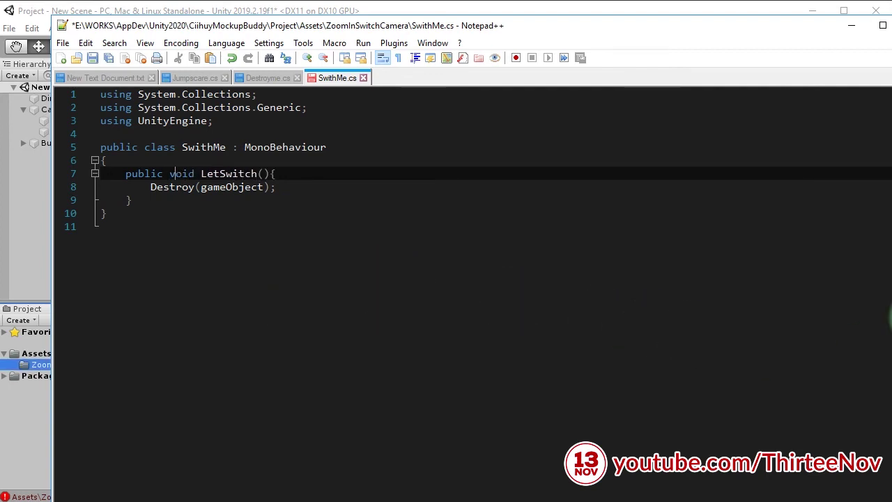
key(ctrl+s)
key(alt+Tab)
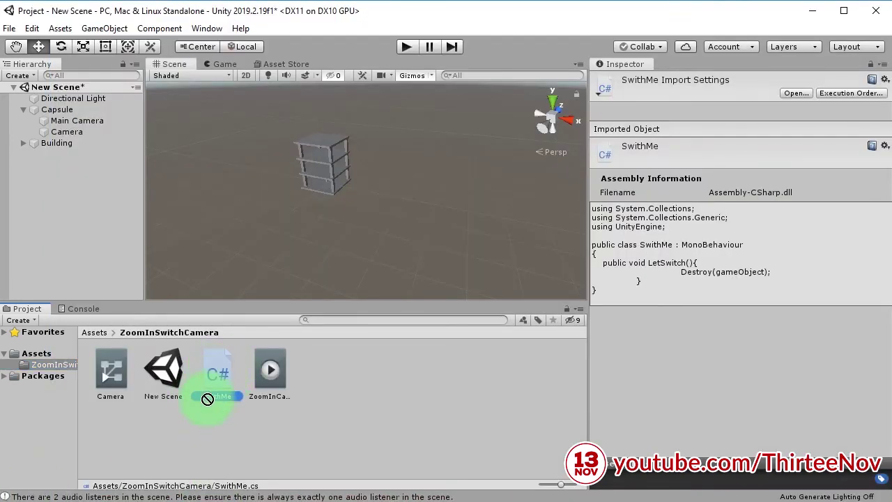
Attach the SwithMe script to the Camera under Capsule.
drag(354, 383, 56, 120)
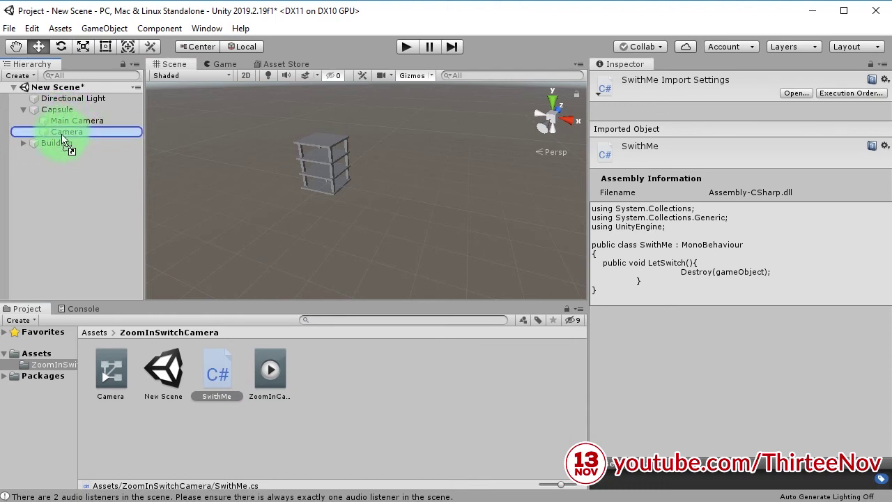
drag(67, 138, 62, 132)
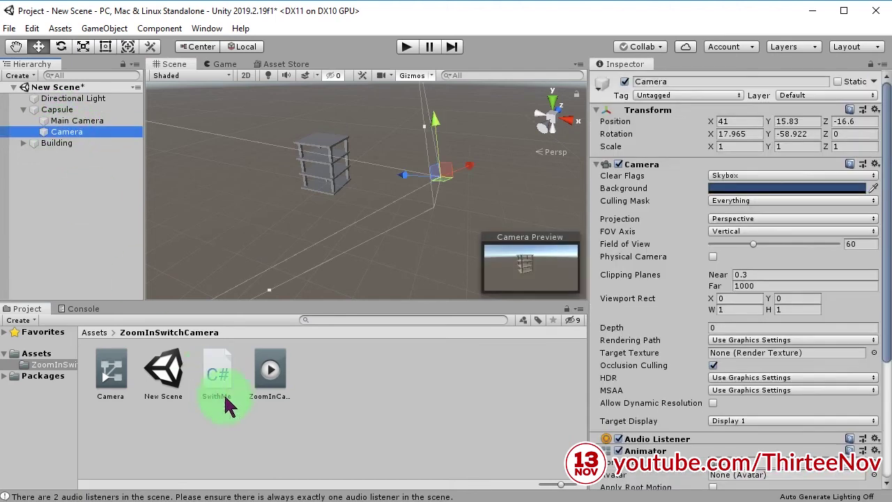
drag(214, 382, 66, 139)
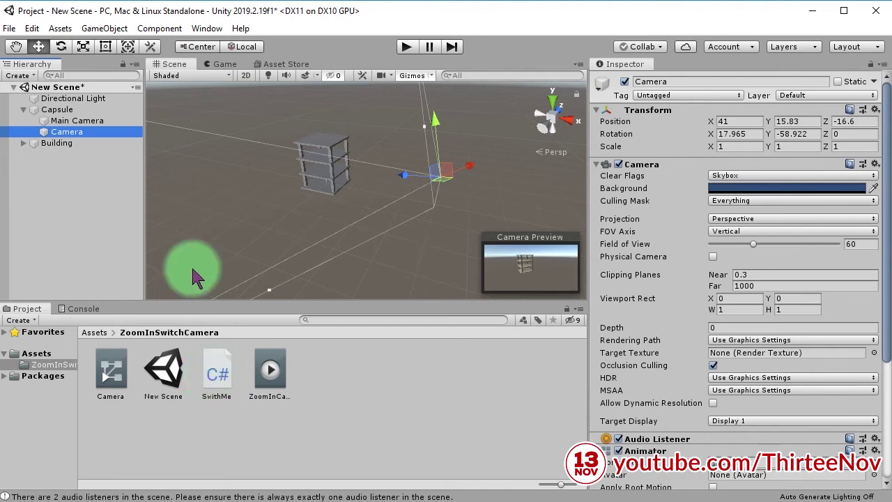
Rename the Camera to ZoomInCamera and select it again.
click(64, 135)
text(ZoomIn)
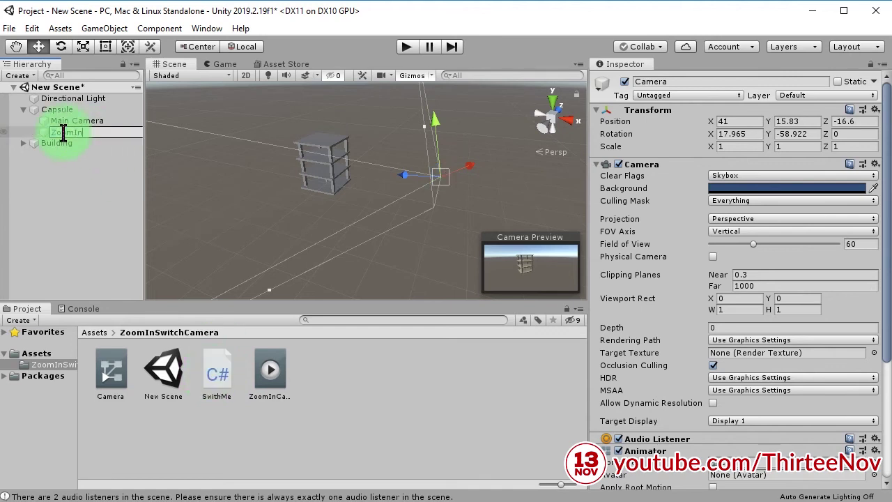
text(Camera)
key(Return)
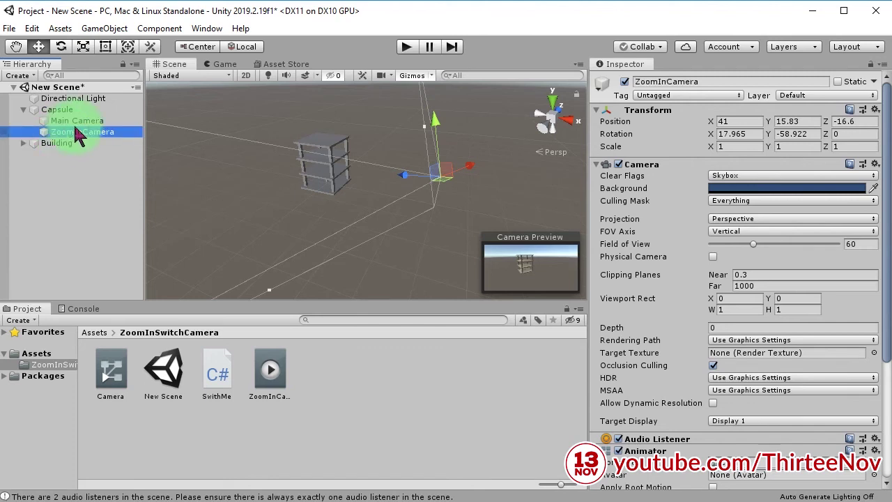
click(81, 122)
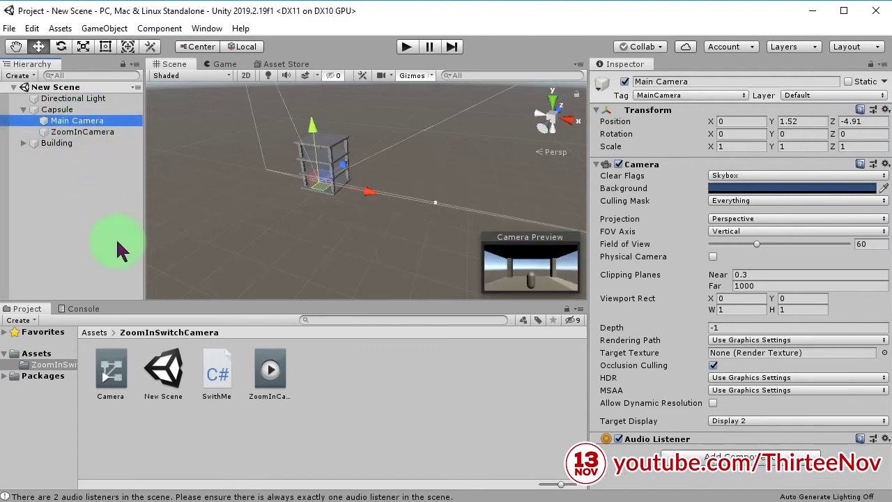
click(115, 238)
click(75, 131)
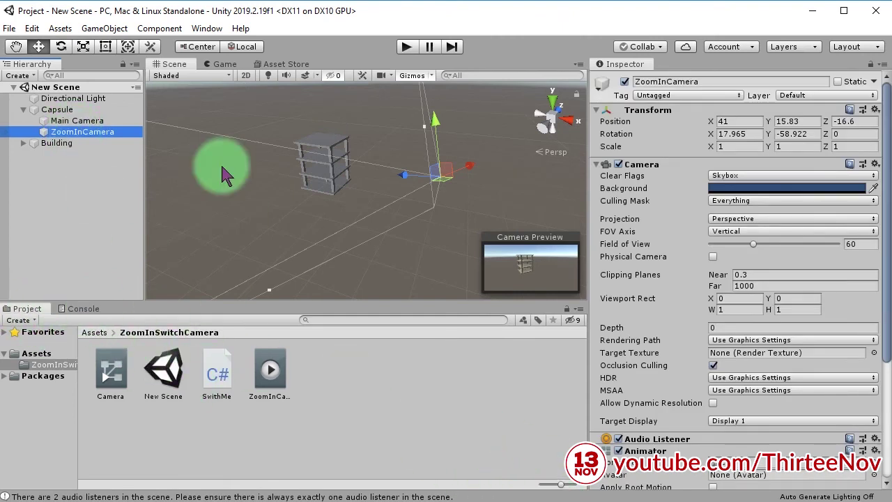
Open the Animation window, dock it below the scene, and scrub through the ZoomInCamera zoom clip.
click(216, 29)
mouse_move(368, 208)
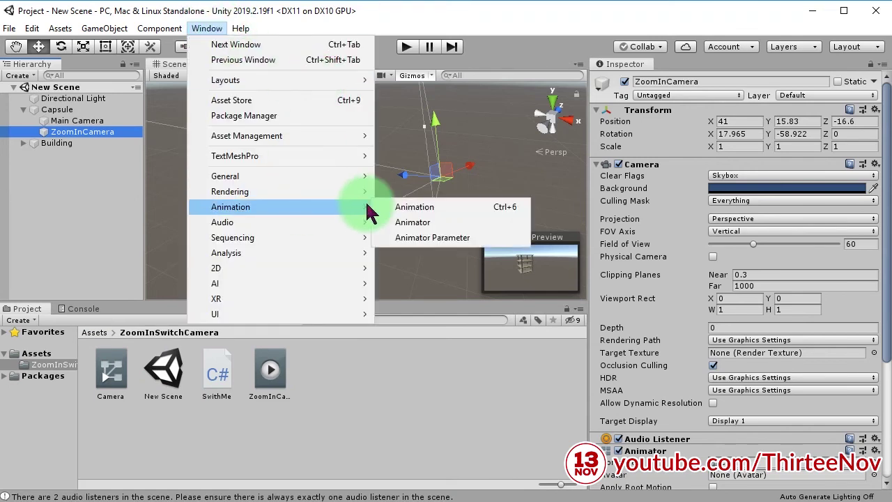
click(427, 218)
mouse_move(350, 132)
mouse_down()
mouse_move(371, 342)
mouse_move(292, 276)
mouse_up()
mouse_move(462, 292)
mouse_down()
mouse_move(641, 286)
mouse_move(772, 317)
mouse_move(731, 333)
mouse_up()
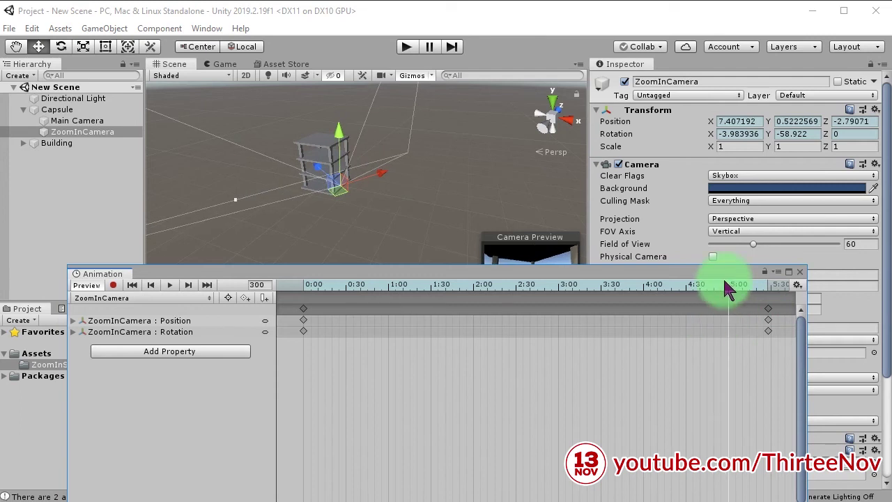
mouse_move(725, 274)
mouse_down()
mouse_move(680, 359)
mouse_move(698, 376)
mouse_up()
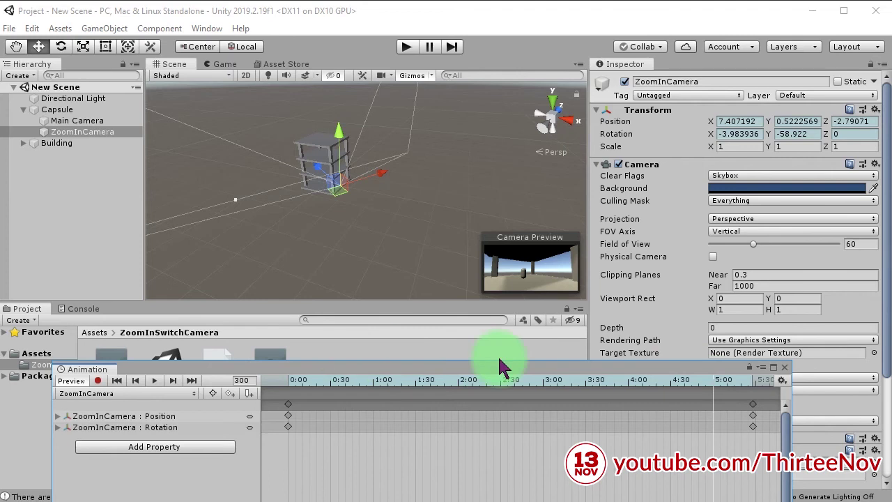
Add an animation event near the clip's end that calls LetSwitch(), then scrub back to frame 287.
click(250, 404)
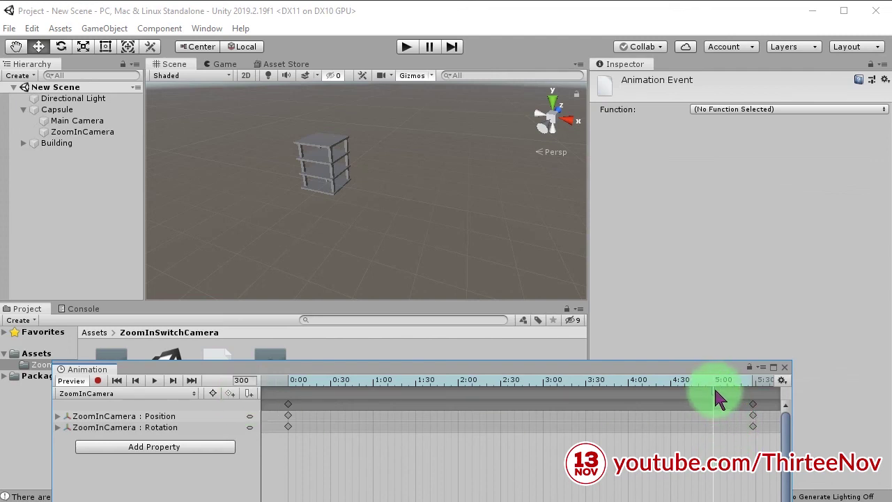
click(744, 112)
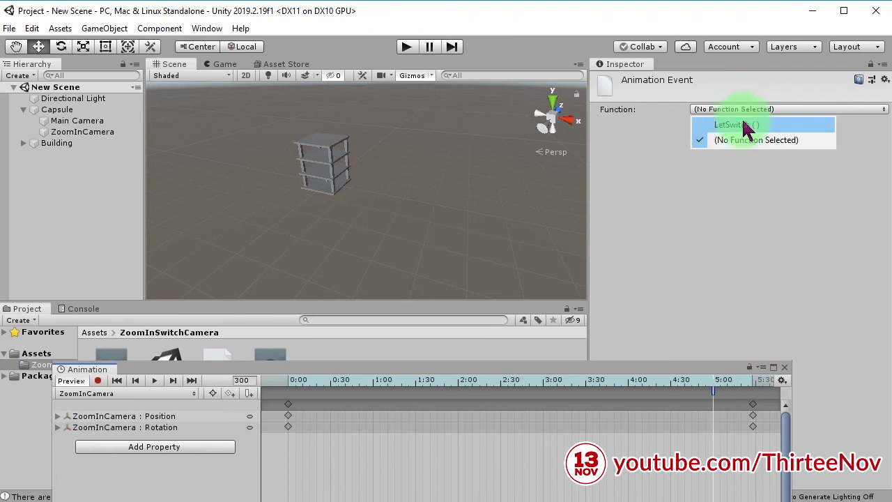
click(754, 128)
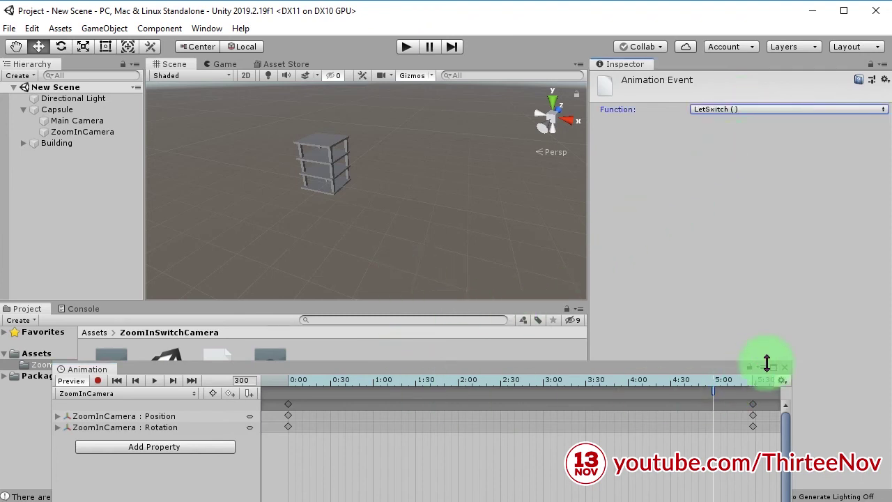
mouse_move(648, 389)
mouse_down()
mouse_move(695, 389)
mouse_move(675, 407)
mouse_up()
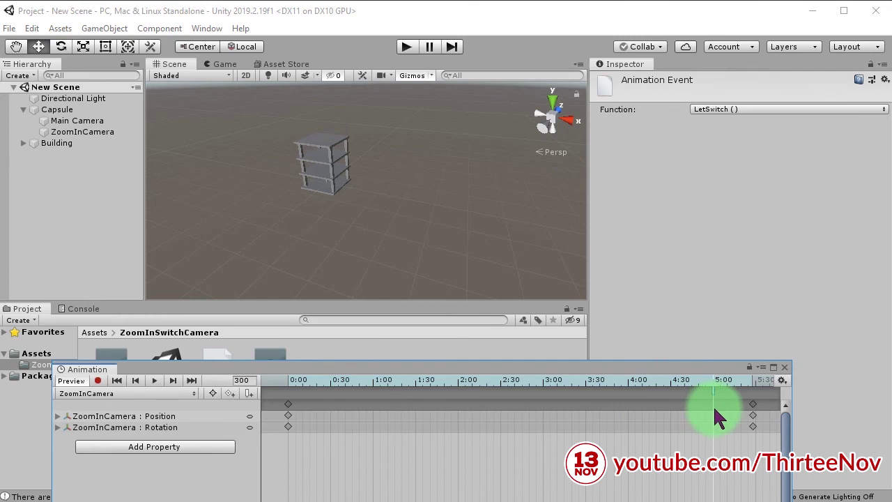
Close the Animation window, check the Destroy call on line 8 of SwithMe.cs, then minimise Notepad++.
click(786, 367)
click(530, 499)
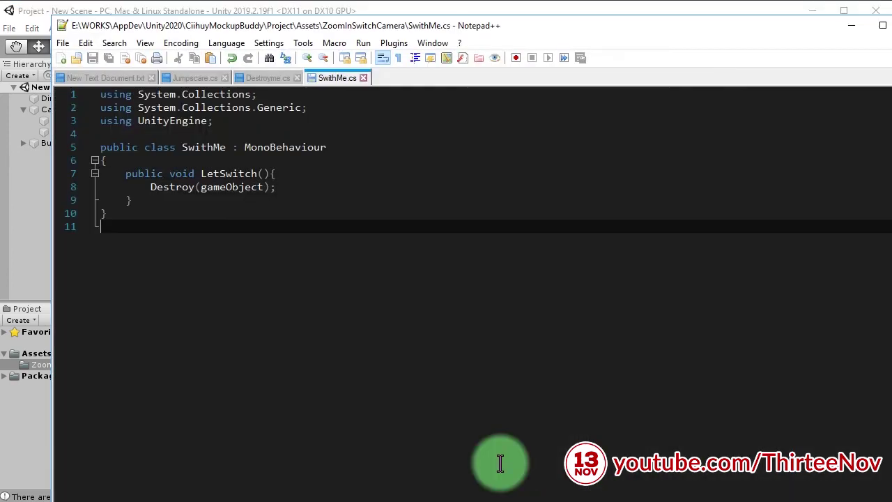
click(195, 187)
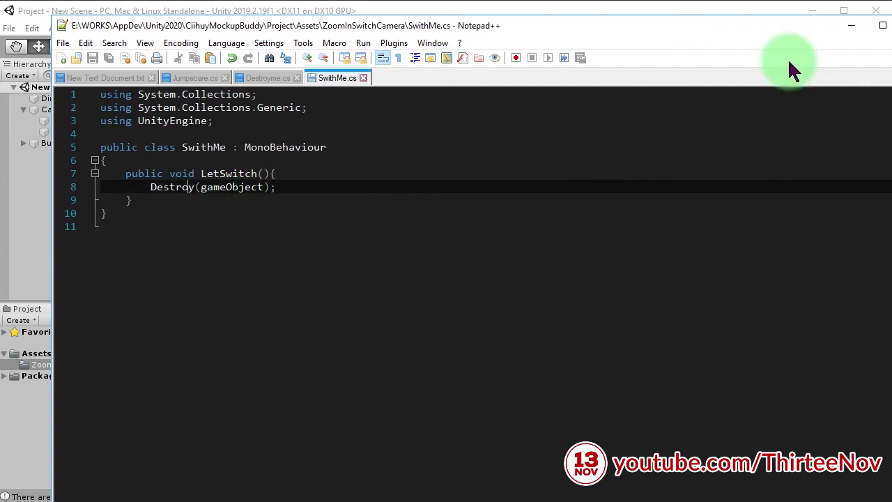
click(851, 25)
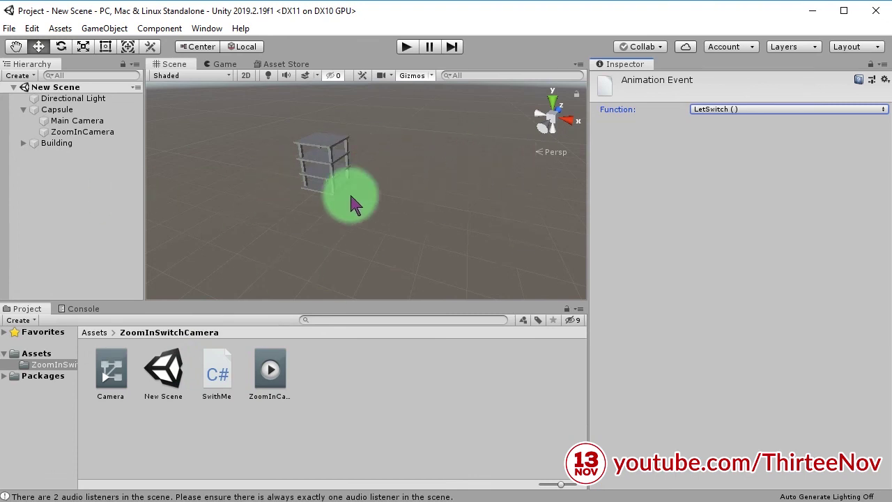
Check Main Camera, clear the selection, and enter Play mode to watch ZoomInCamera zoom toward the capsule.
click(66, 122)
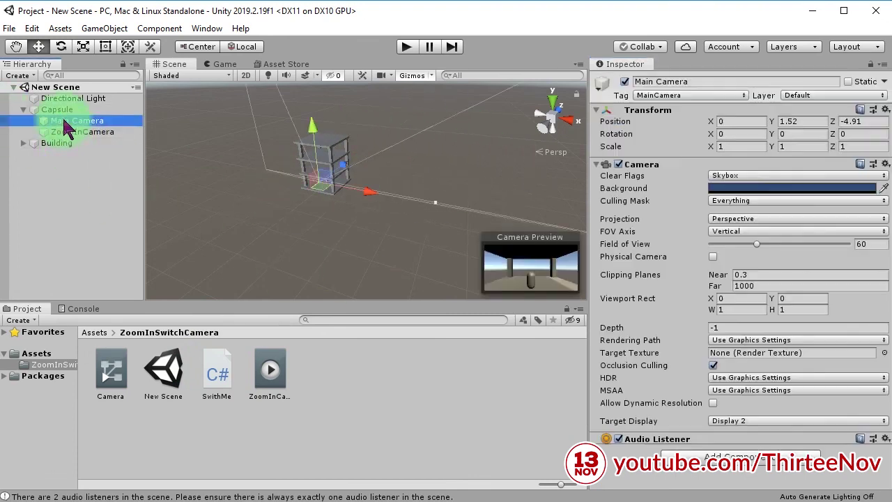
click(385, 267)
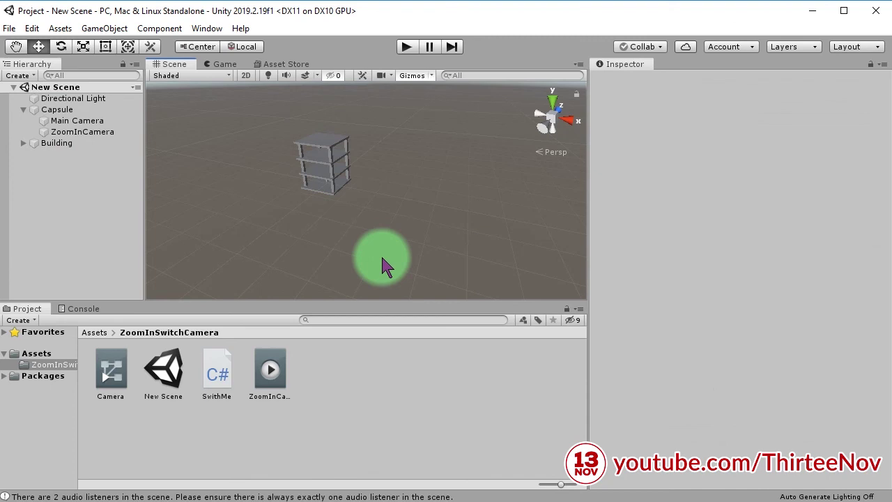
click(405, 47)
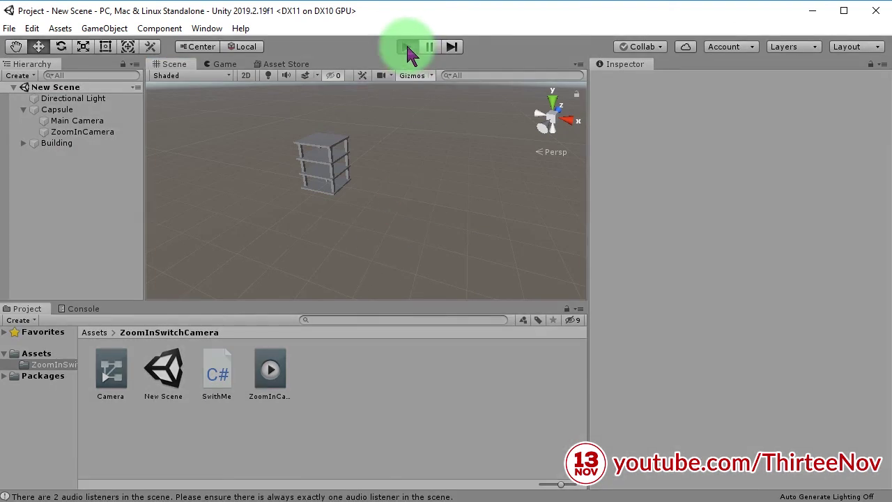
click(409, 219)
drag(474, 162, 333, 244)
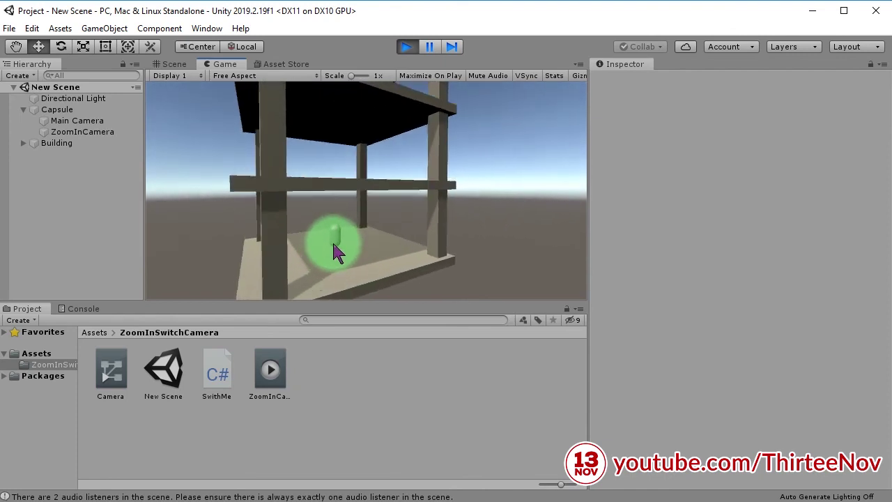